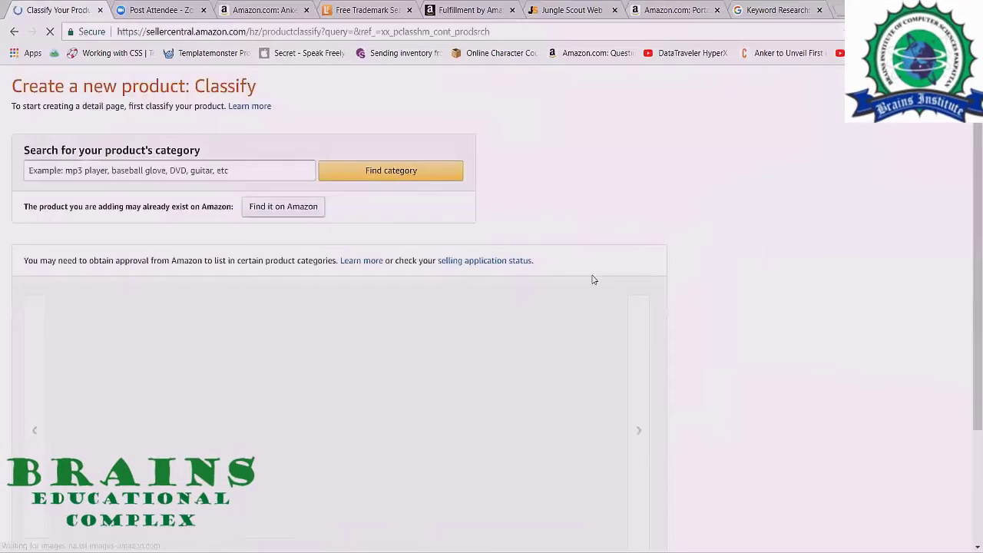
# Classify the new product under Cell Phones & Accessories > Accessories > Cables and open its listing form.
pyautogui.scroll(-3, 717, 306)
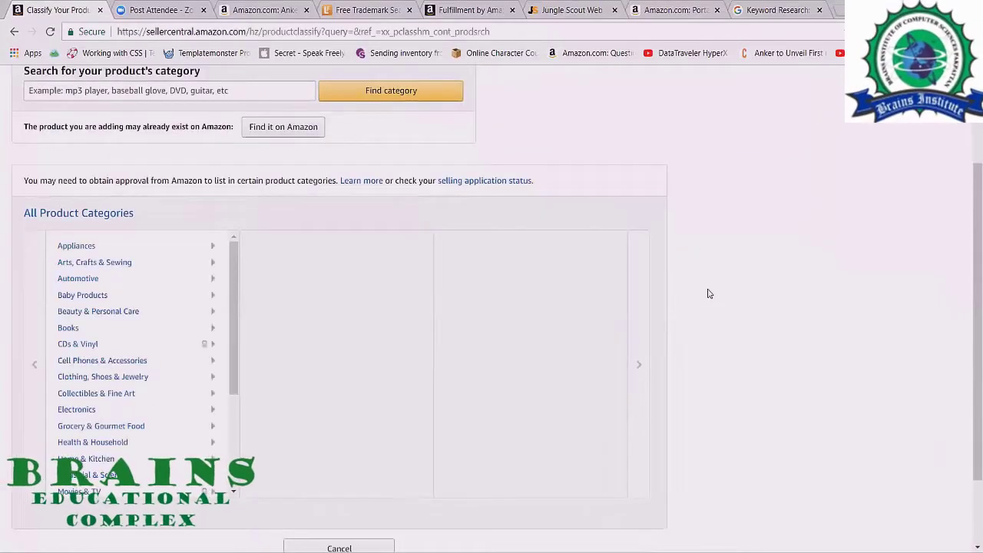
pyautogui.click(125, 362)
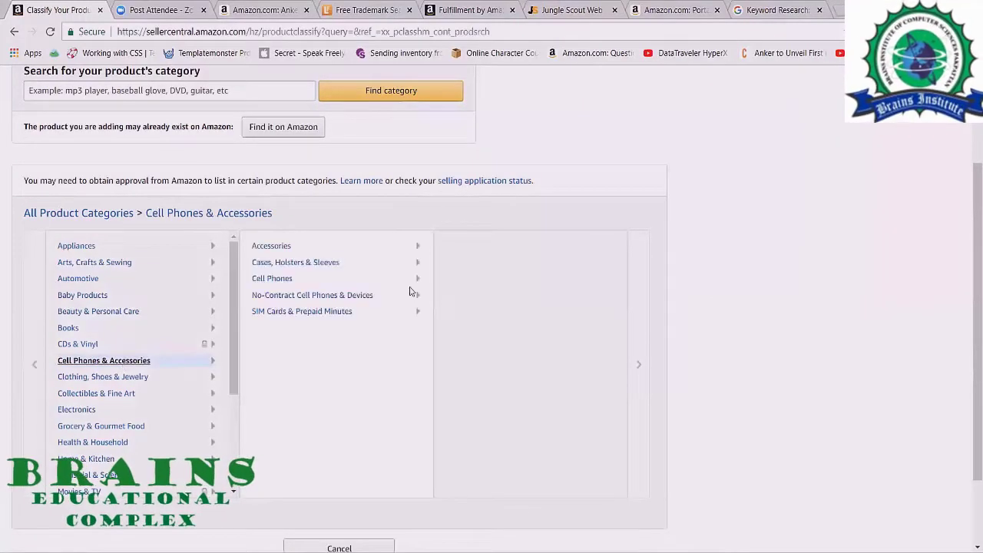
pyautogui.click(279, 282)
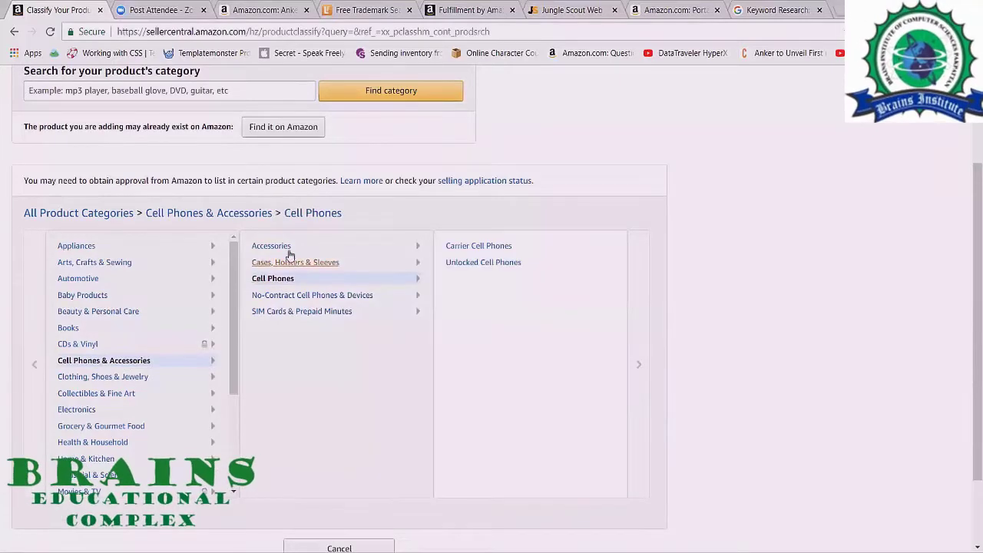
pyautogui.click(284, 248)
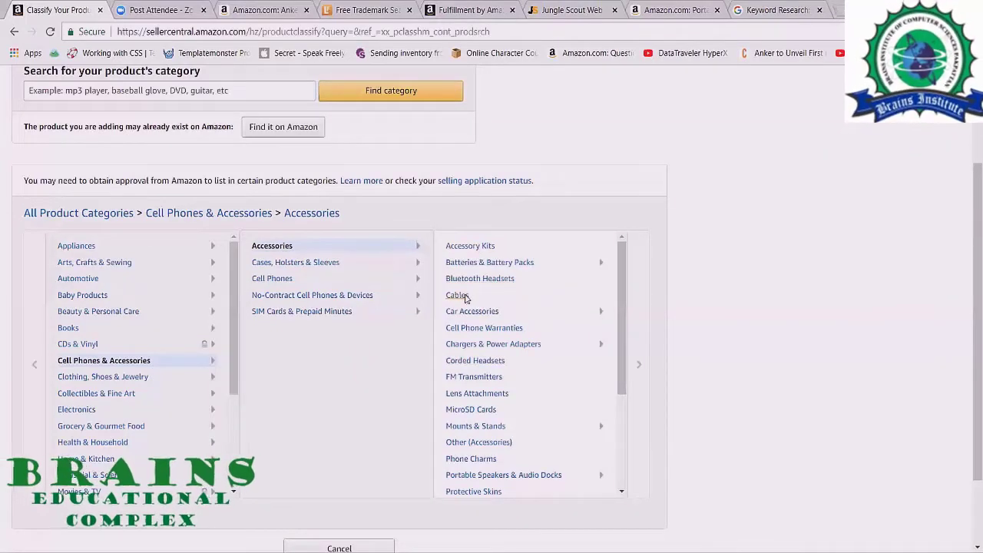
pyautogui.click(460, 295)
pyautogui.click(546, 374)
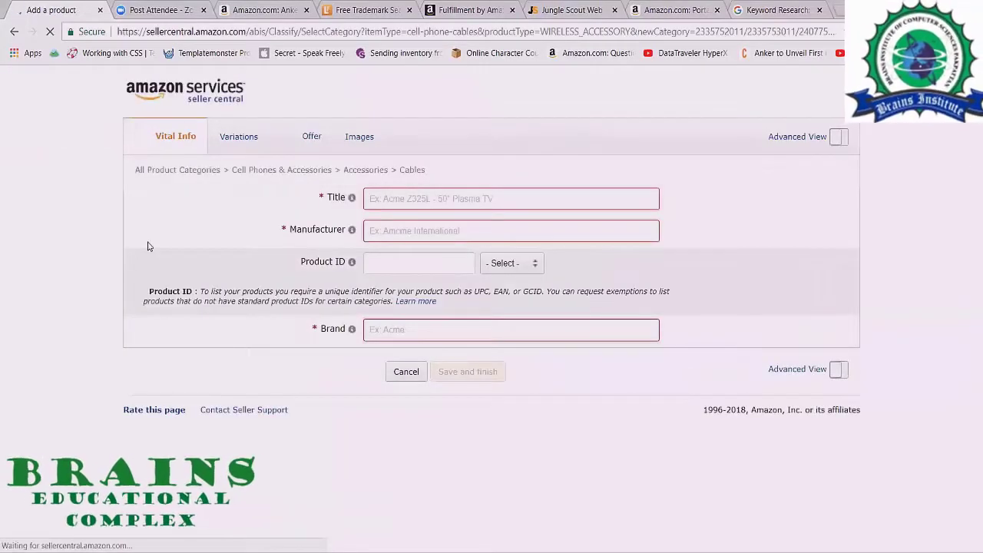
pyautogui.rightClick(150, 241)
pyautogui.click(109, 231)
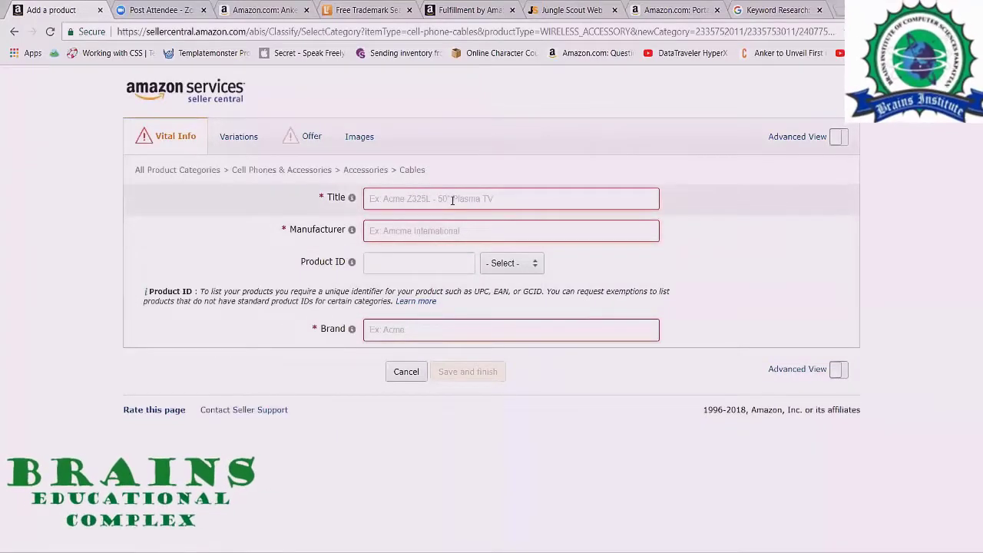
# Copy the Anker Quick Charge 3.0 wall charger's full title from its Amazon product page into the listing's Title.
pyautogui.click(287, 13)
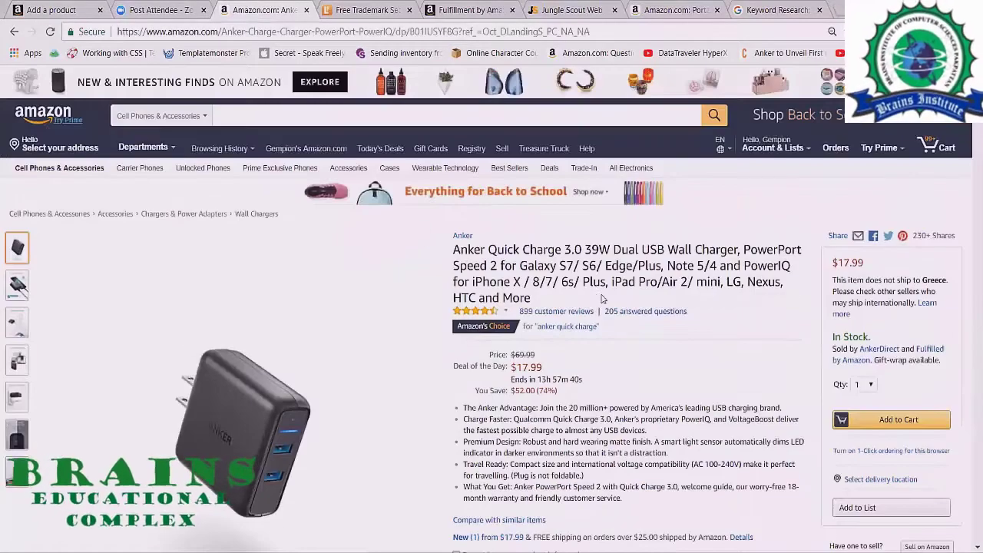
pyautogui.tripleClick(526, 287)
pyautogui.hotkey('ctrl', 'c')
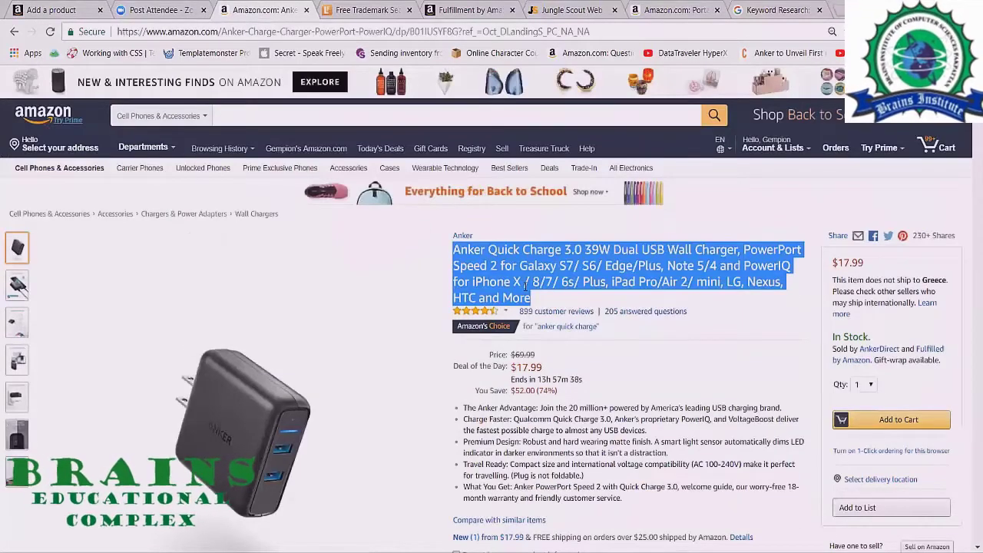
pyautogui.scroll(-1, 526, 287)
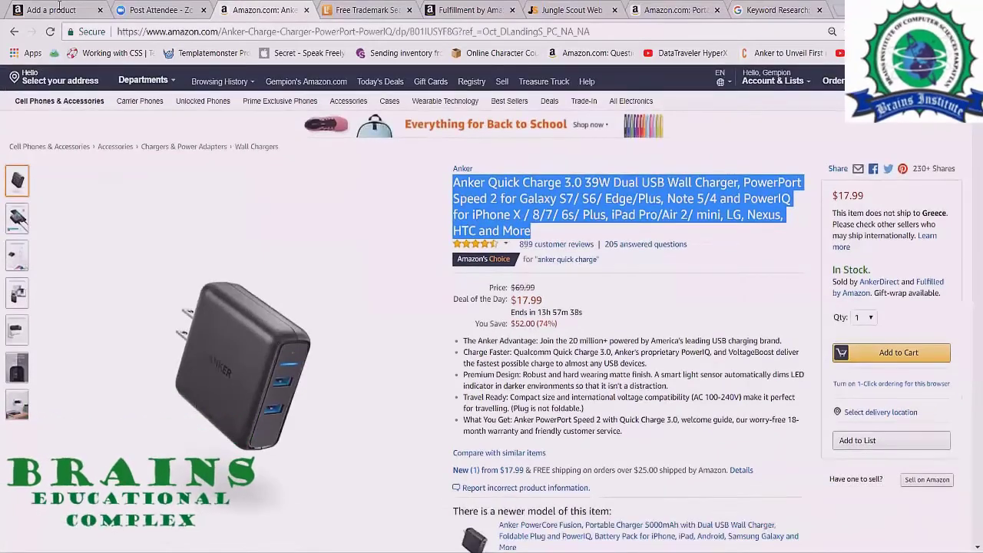
pyautogui.click(59, 8)
pyautogui.hotkey('ctrl', 'v')
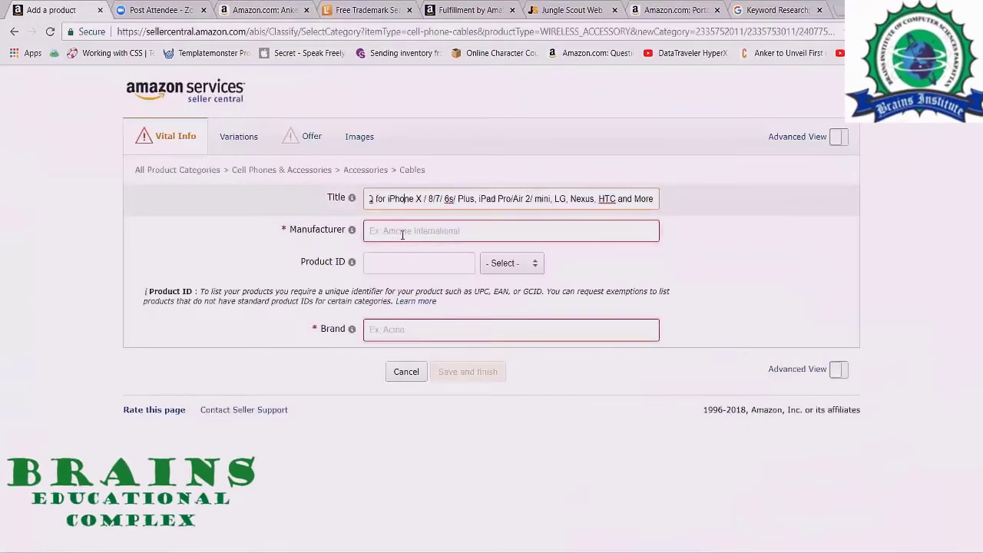
pyautogui.hotkey('ctrl', 'a')
# Enter Anker as the manufacturer and copy the same name into the Brand field.
pyautogui.click(401, 230)
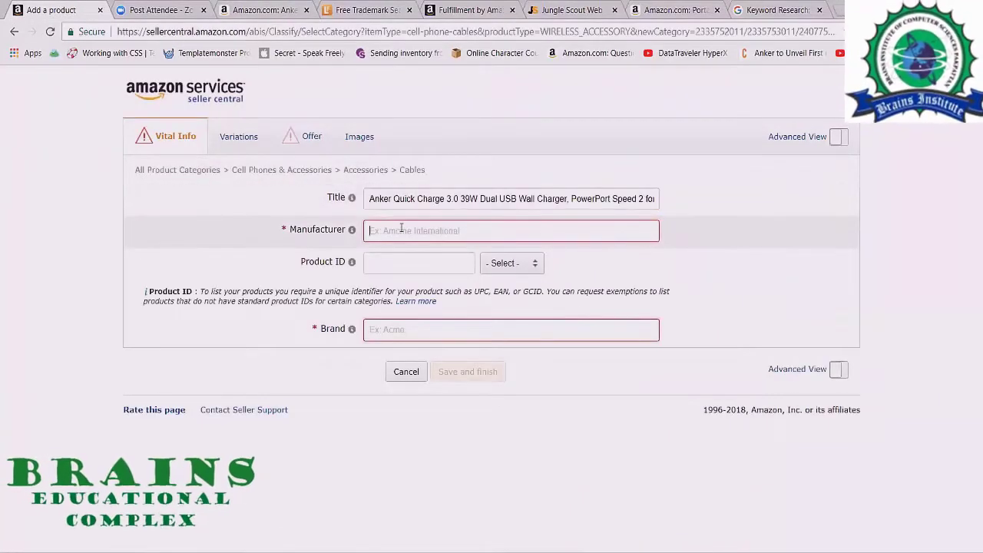
pyautogui.write('Anker')
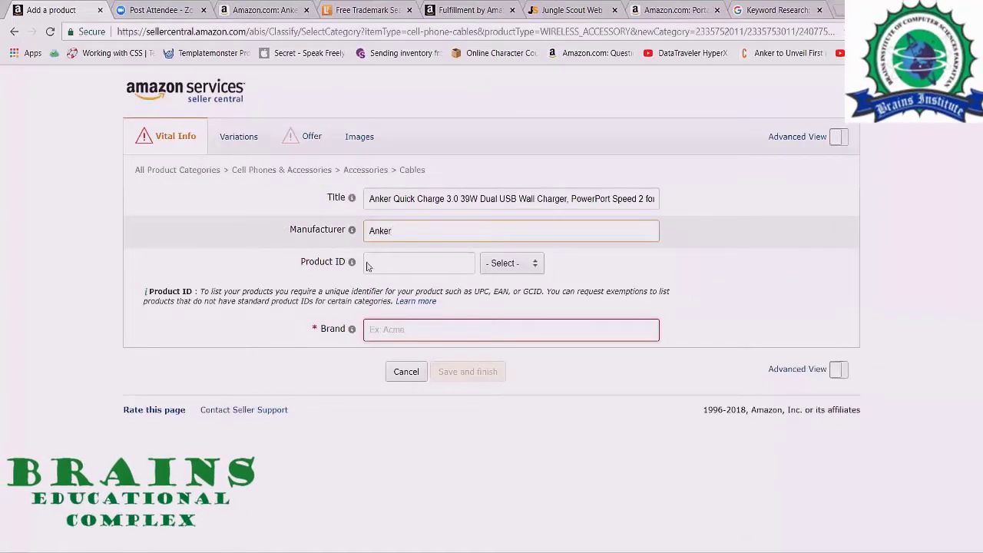
pyautogui.hotkey('ctrl', 'a')
pyautogui.moveTo(399, 232); pyautogui.dragTo(353, 233)
pyautogui.hotkey('ctrl', 'c')
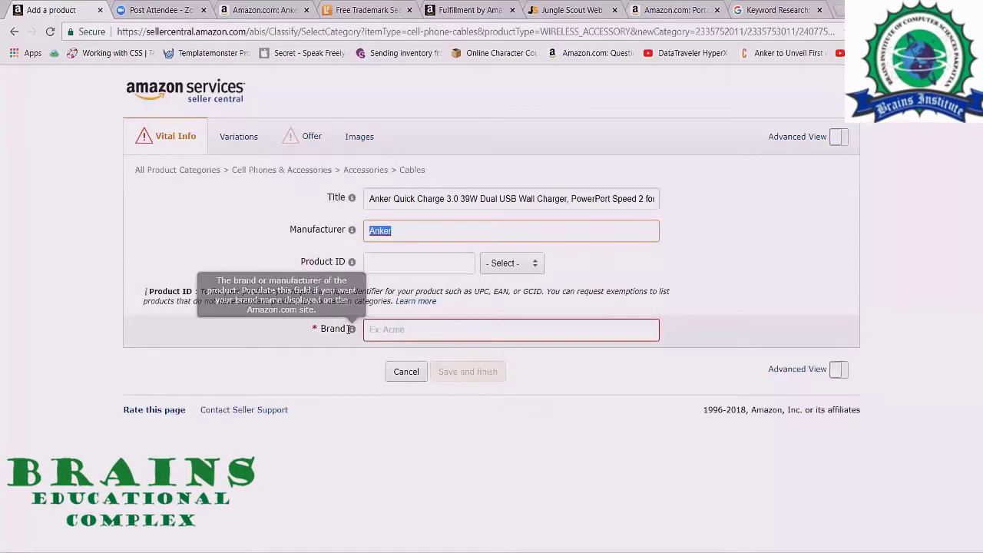
pyautogui.click(338, 332)
pyautogui.hotkey('ctrl', 'v')
pyautogui.click(327, 354)
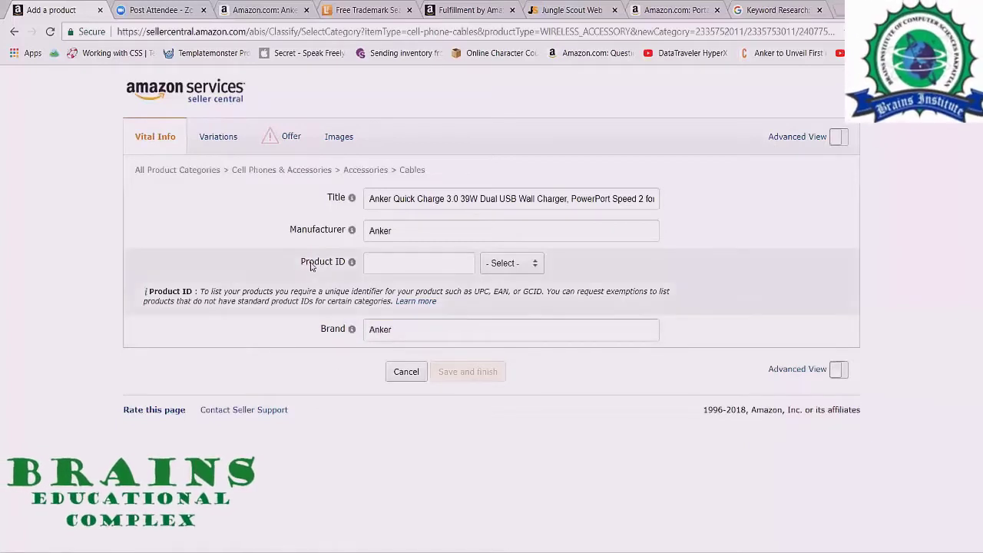
# Set the Product ID type to UPC and look through the code list in the UPC.xlsx workbook in Excel.
pyautogui.click(528, 265)
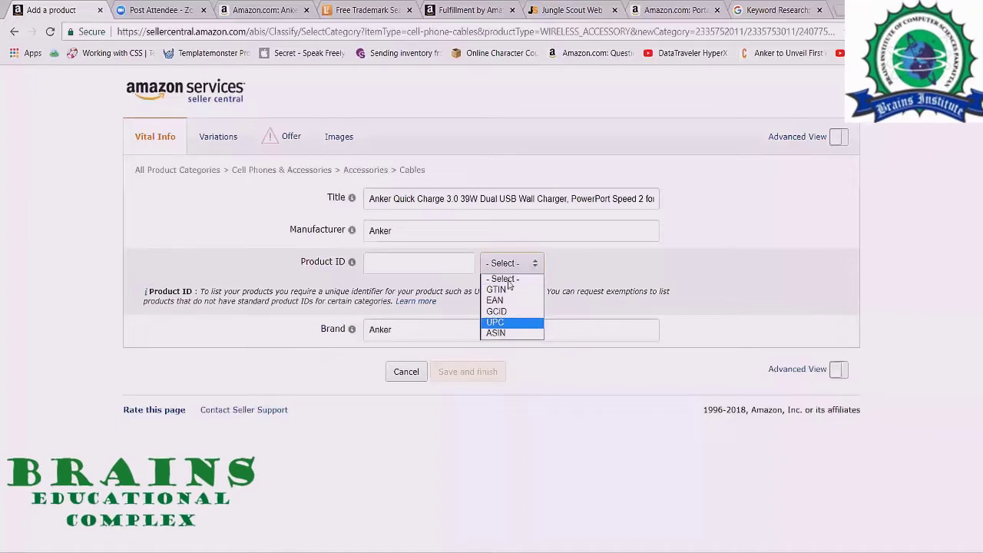
pyautogui.click(496, 322)
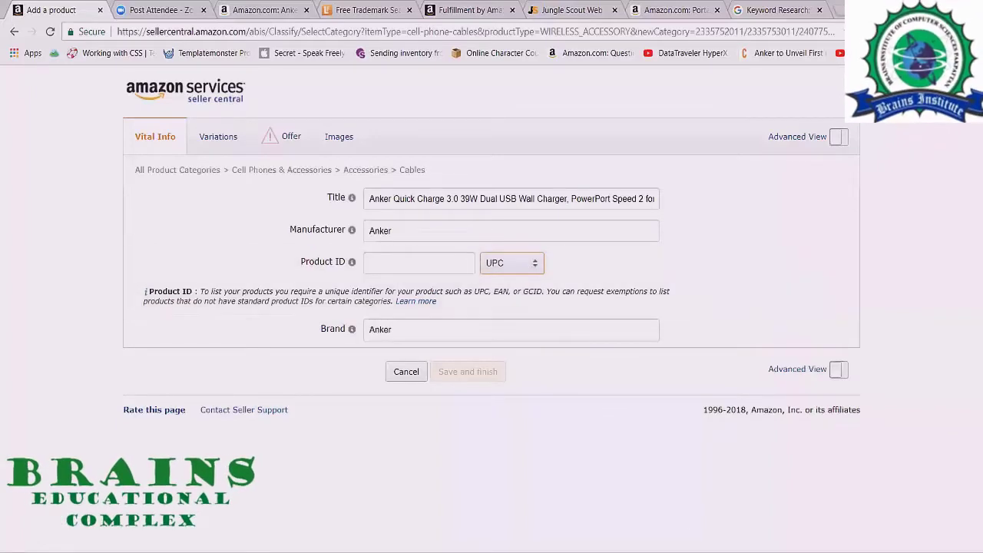
pyautogui.hotkey('alt', 'Tab')
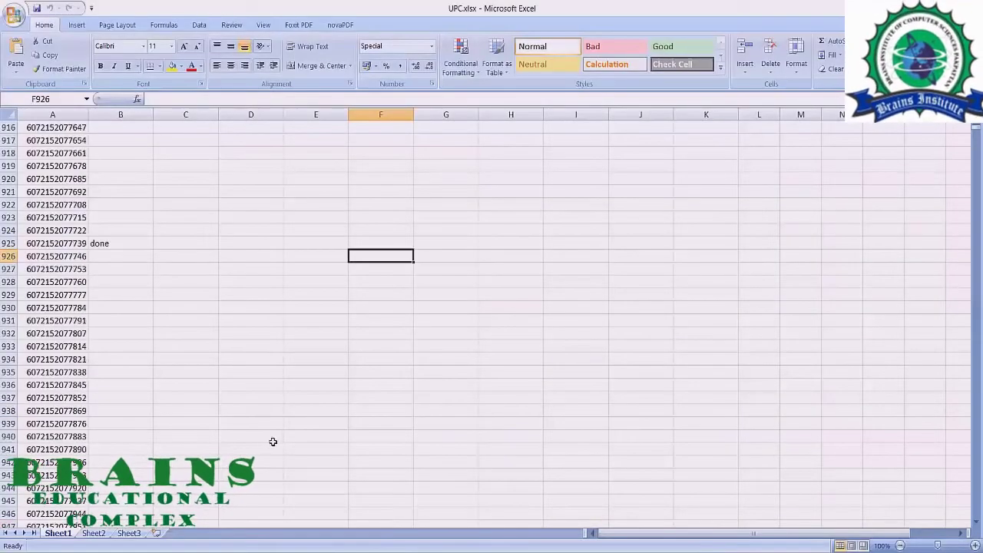
pyautogui.scroll(-9, 717, 548)
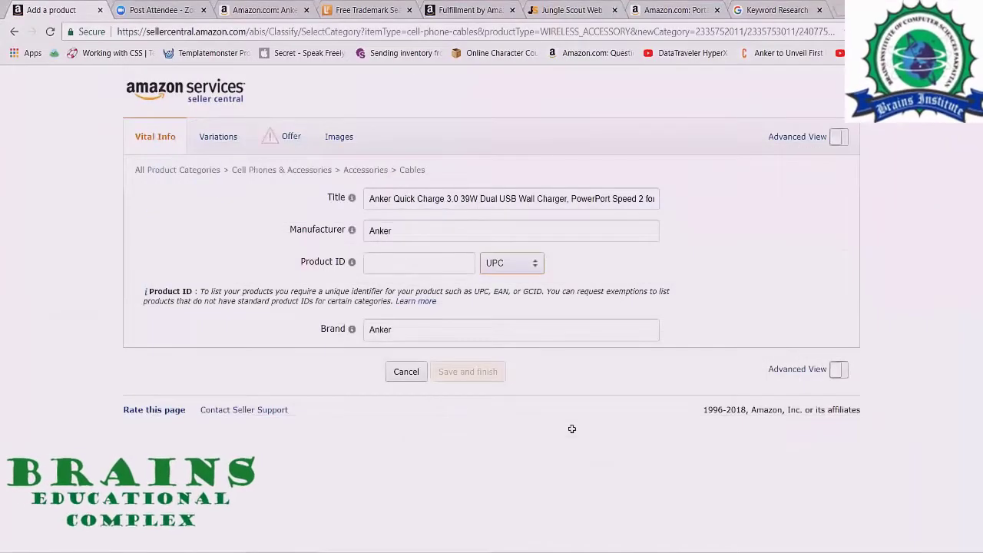
# Return to the listing form, activate the Product ID field and examine its notice about GS1 registration.
pyautogui.rightClick(496, 245)
pyautogui.click(413, 258)
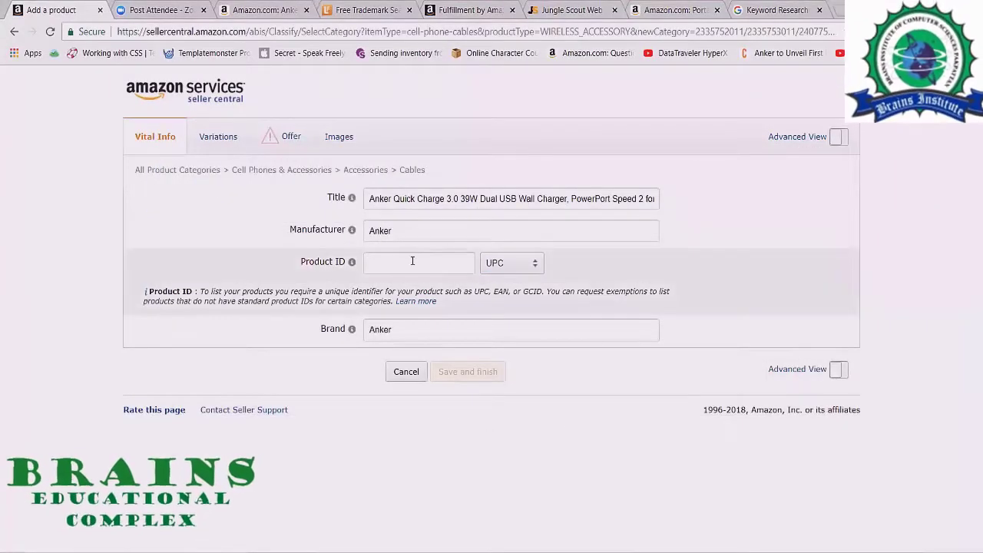
pyautogui.click(415, 258)
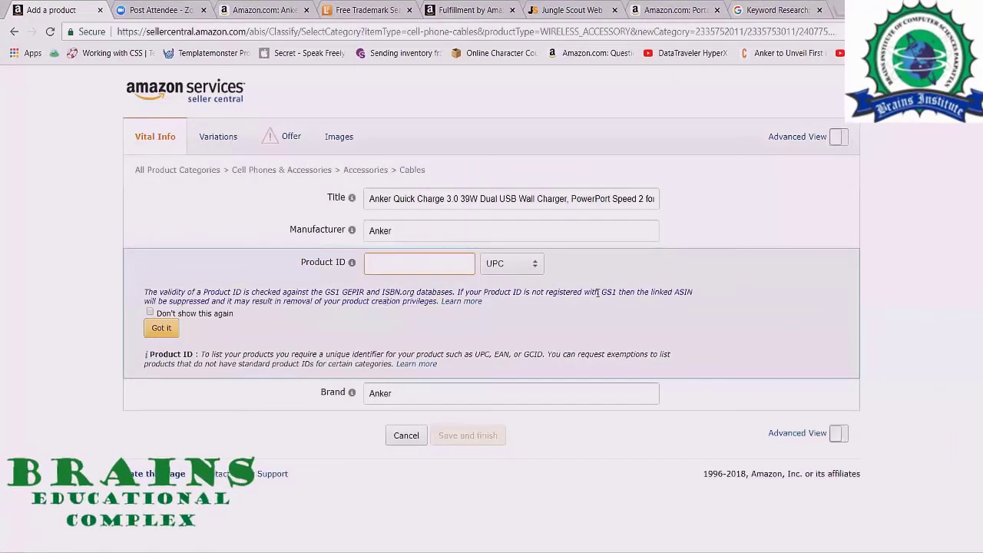
pyautogui.moveTo(625, 292); pyautogui.dragTo(602, 292)
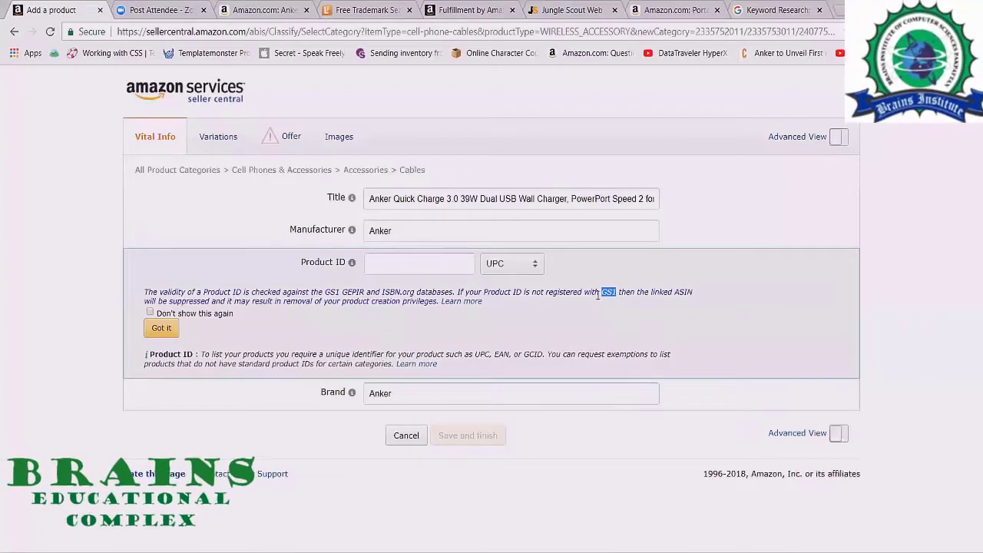
pyautogui.click(442, 268)
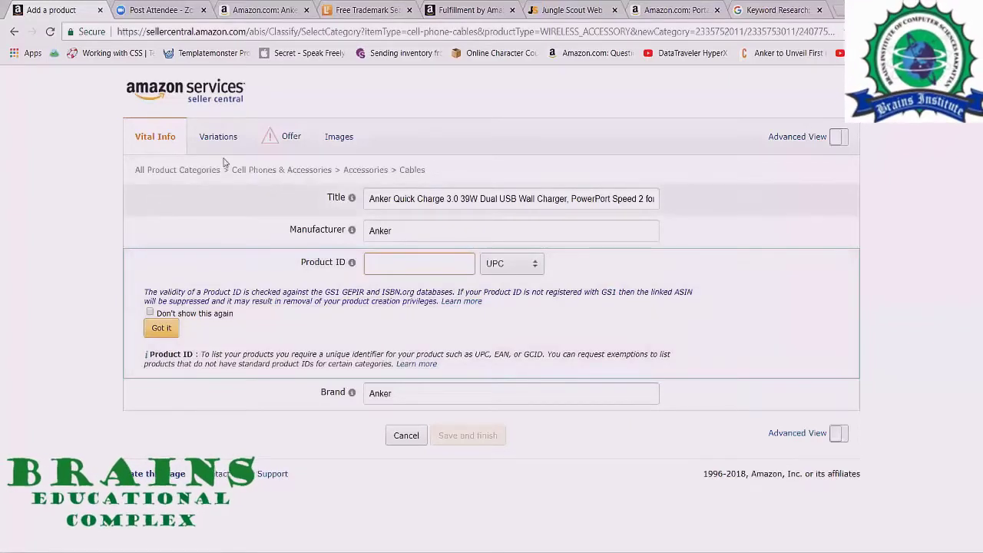
# Set the listing's variation theme to Color.
pyautogui.click(230, 146)
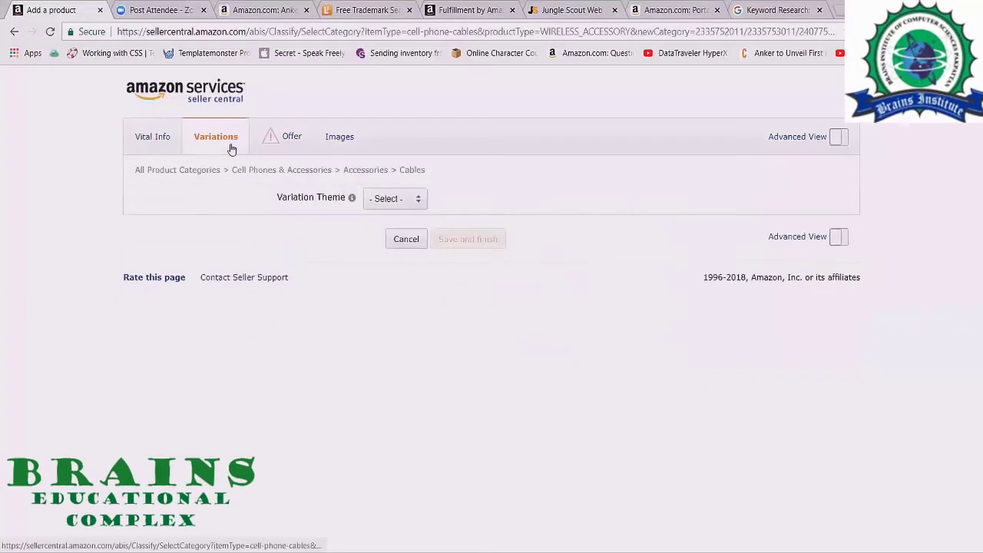
pyautogui.click(415, 201)
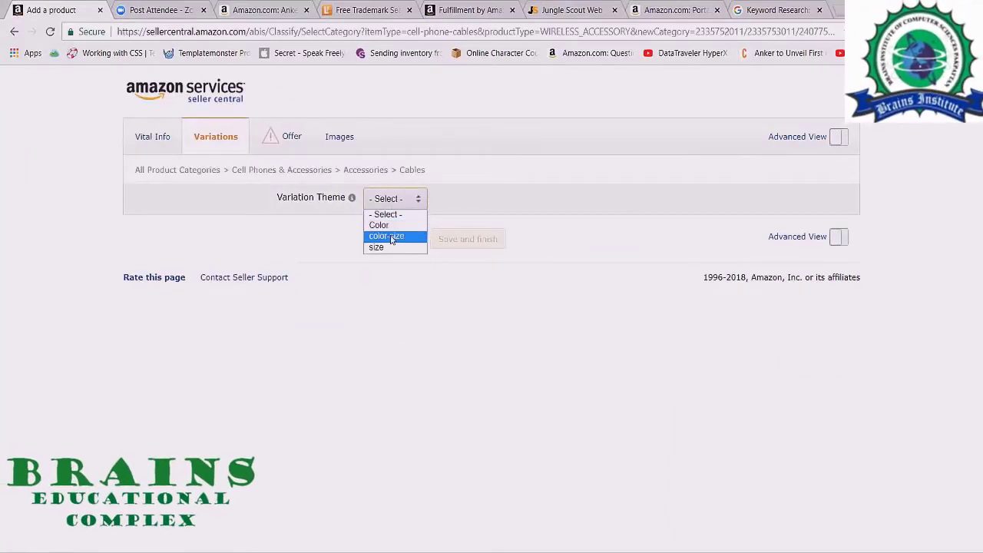
pyautogui.click(379, 225)
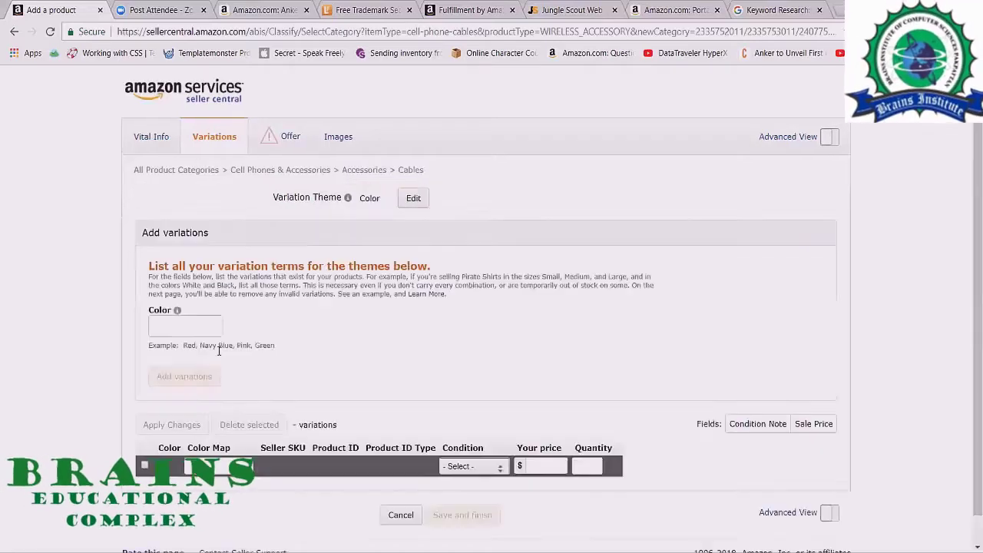
pyautogui.scroll(-1, 204, 299)
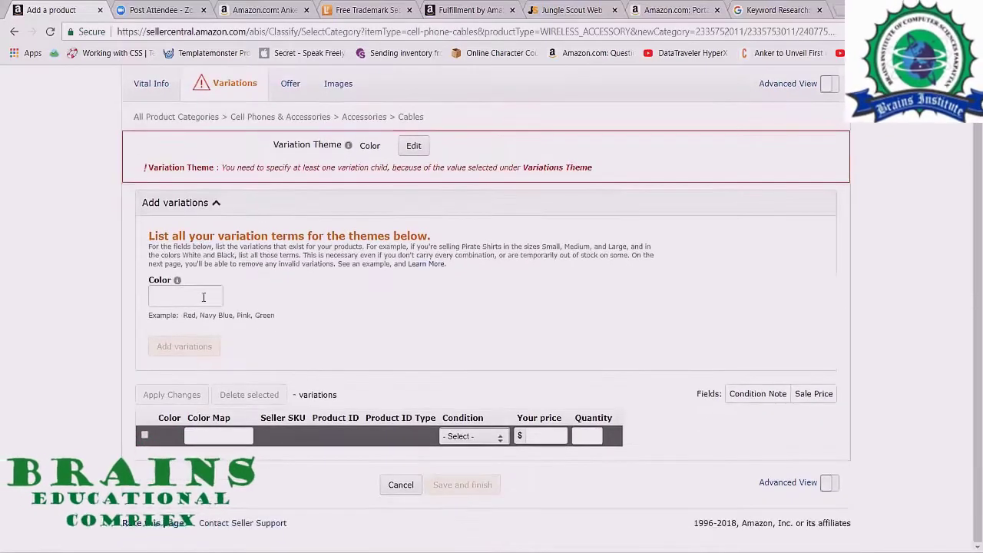
# Add two color variations named Whte and Back.
pyautogui.click(203, 297)
pyautogui.write('Whte')
pyautogui.press('Tab')
pyautogui.write('Back')
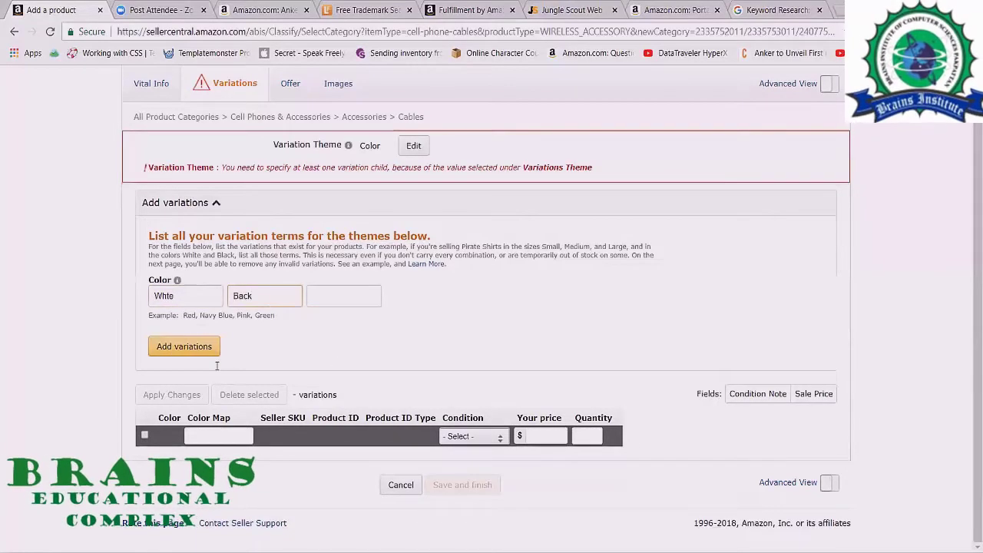
pyautogui.click(204, 348)
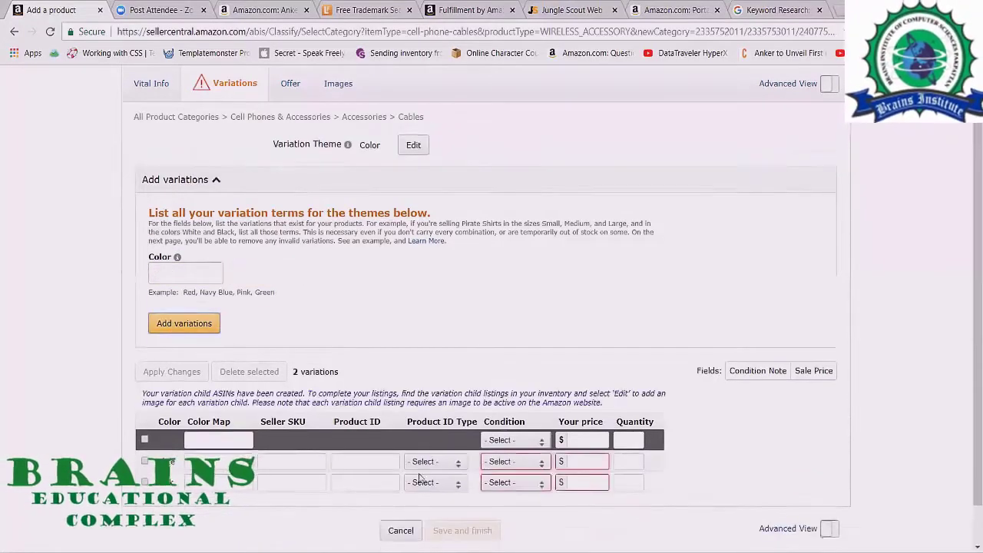
# Set the product ID type of both color variations to UPC.
pyautogui.scroll(-1, 419, 477)
pyautogui.click(430, 416)
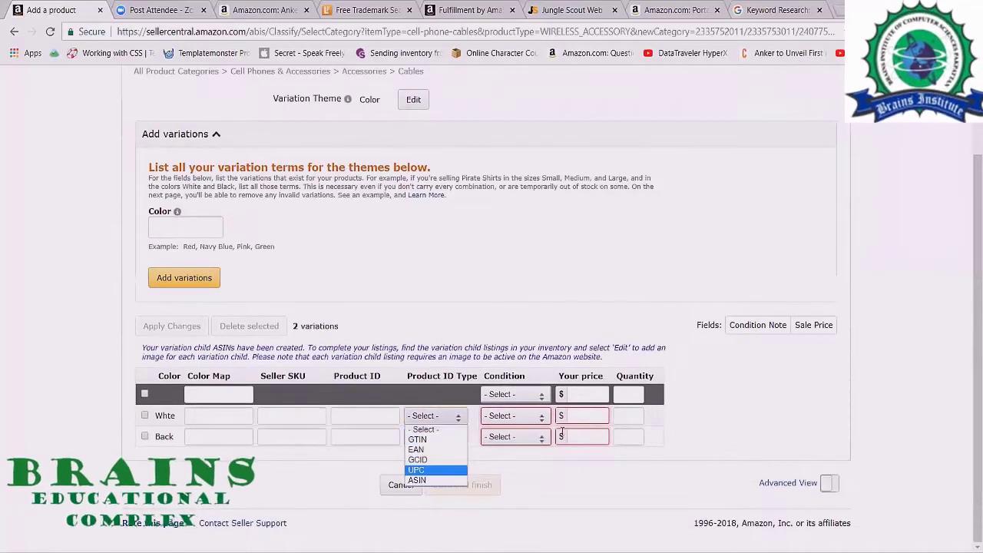
pyautogui.click(420, 472)
pyautogui.click(424, 439)
pyautogui.click(418, 490)
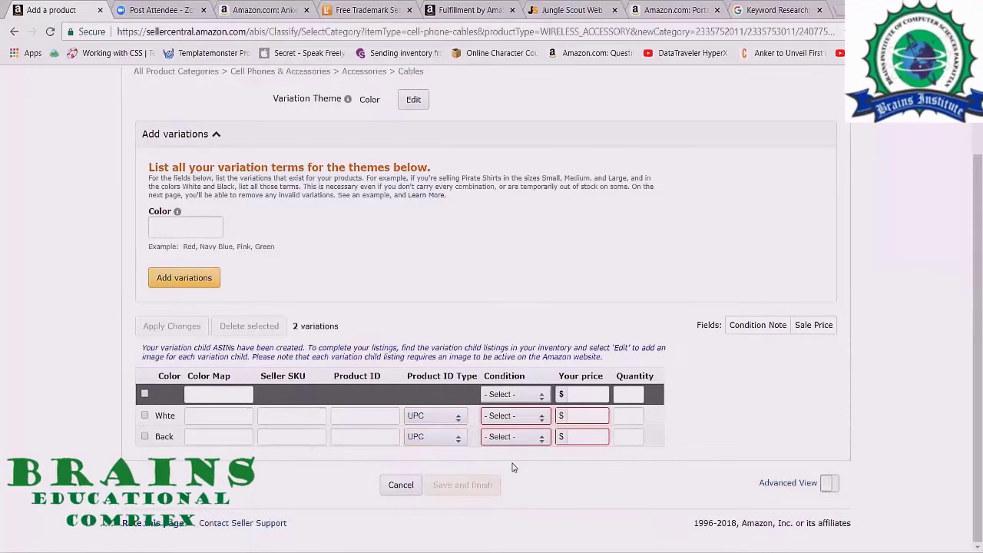
# Set the condition of both color variations to New.
pyautogui.click(519, 417)
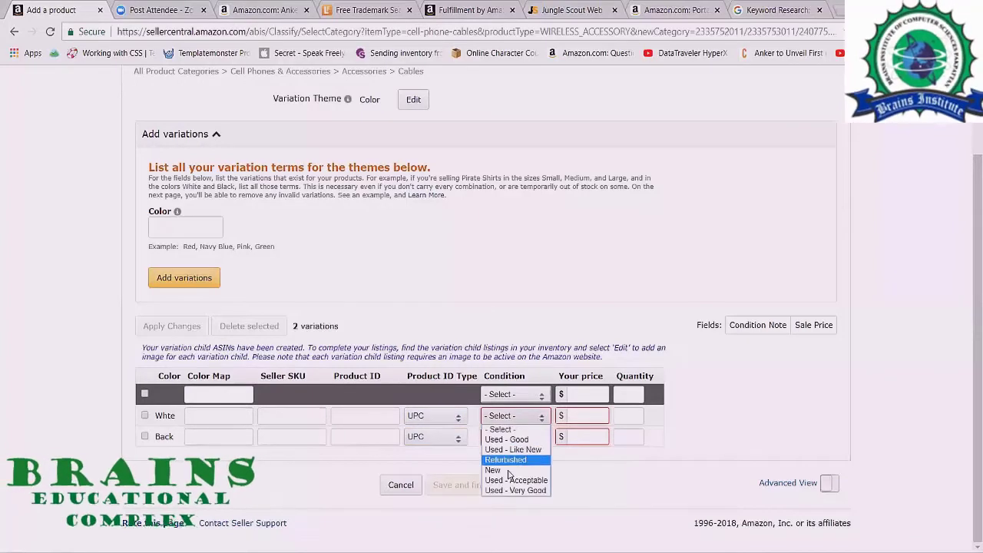
pyautogui.click(507, 471)
pyautogui.click(513, 436)
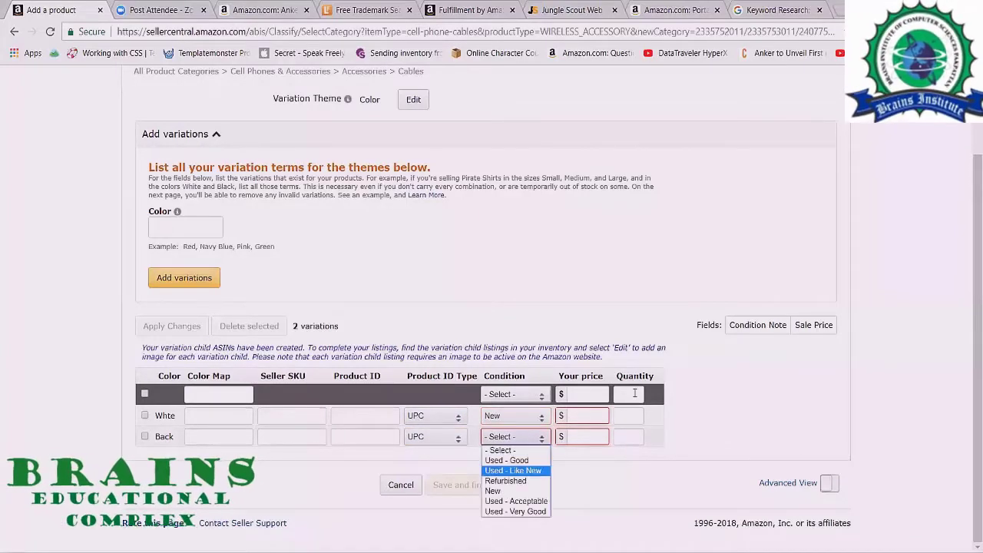
pyautogui.press('Down')
pyautogui.press('Down')
pyautogui.press('Down')
pyautogui.press('Up')
pyautogui.press('Return')
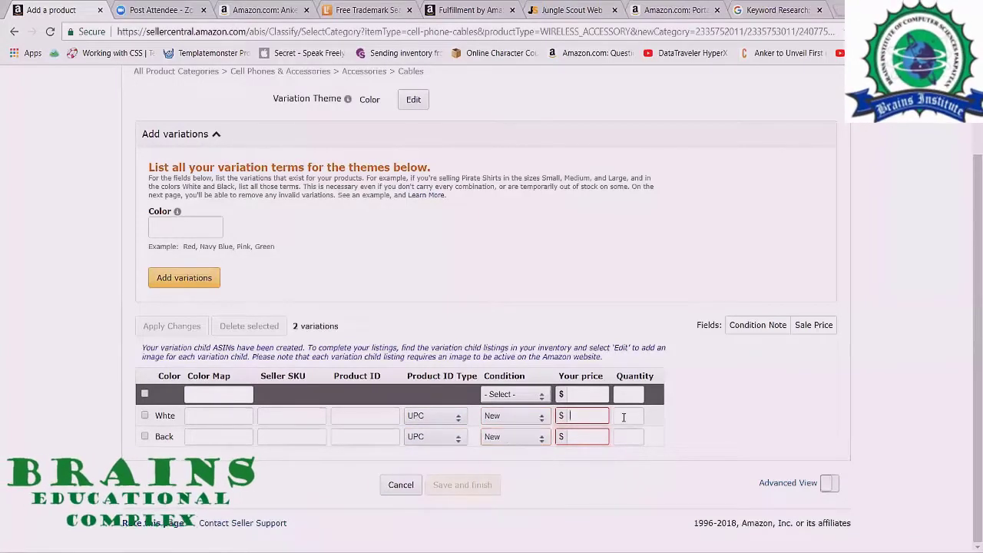
# Enter 0 as the quantity of the Whte variation.
pyautogui.press('Tab')
pyautogui.click(629, 415)
pyautogui.write('0')
# Open the offer details and highlight the fulfillment option where Amazon ships and provides customer service.
pyautogui.scroll(3, 504, 289)
pyautogui.click(287, 136)
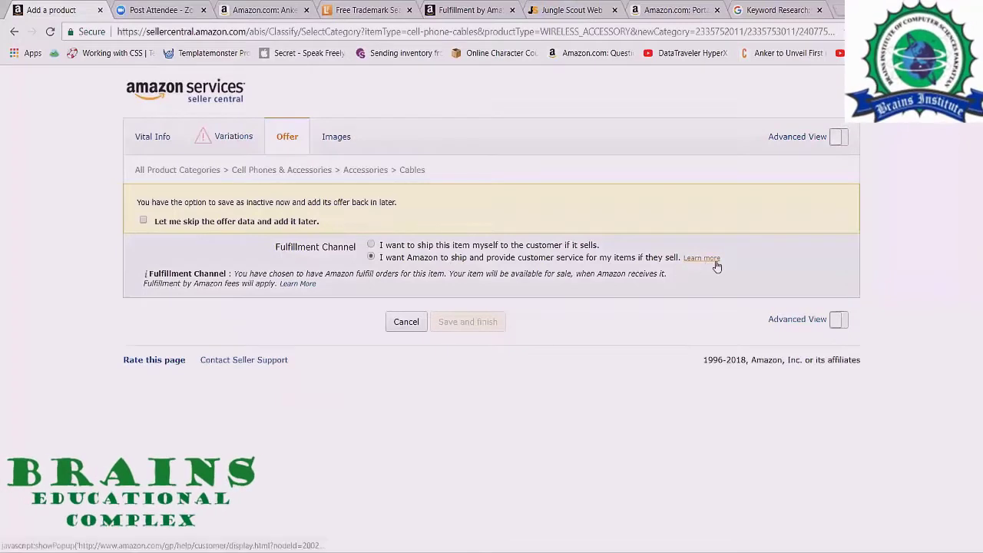
pyautogui.moveTo(720, 262); pyautogui.dragTo(382, 262)
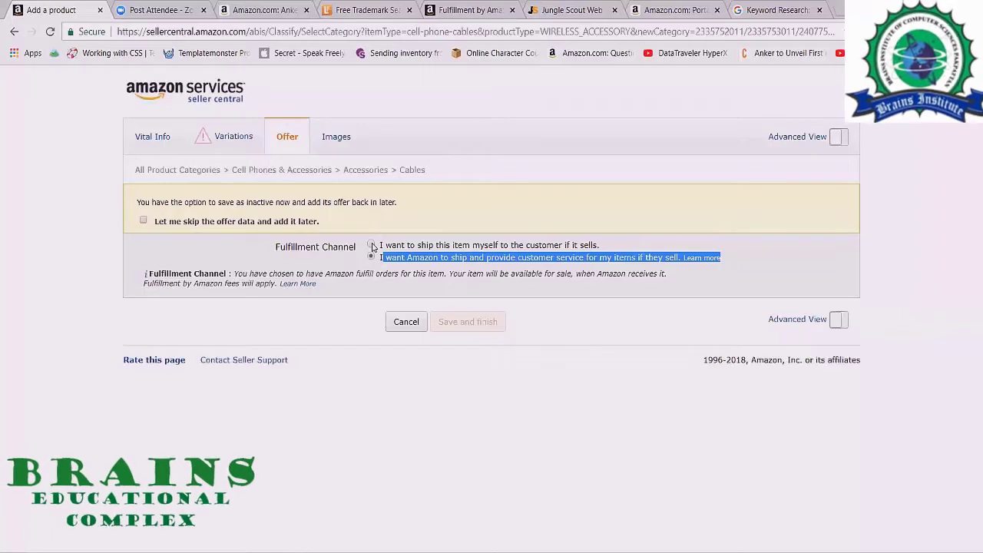
# Highlight the option for Amazon to ship and provide customer service again, then open the product images section.
pyautogui.moveTo(381, 260); pyautogui.dragTo(681, 260)
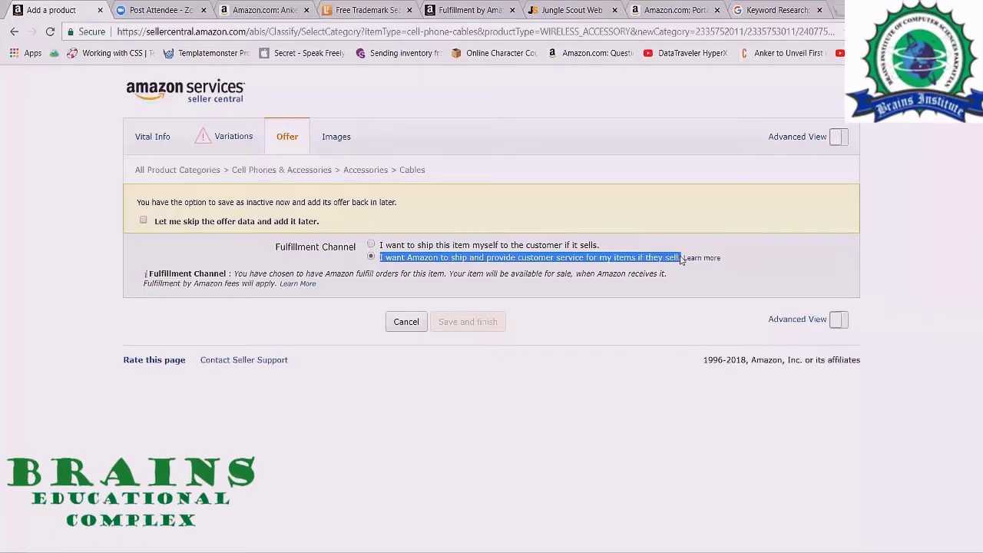
pyautogui.rightClick(643, 311)
pyautogui.click(642, 312)
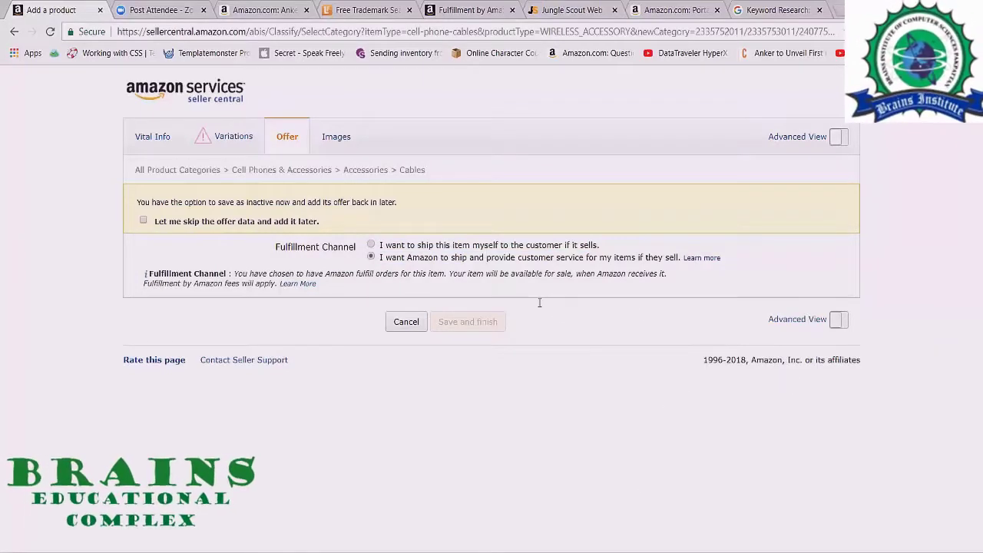
pyautogui.rightClick(596, 305)
pyautogui.click(392, 265)
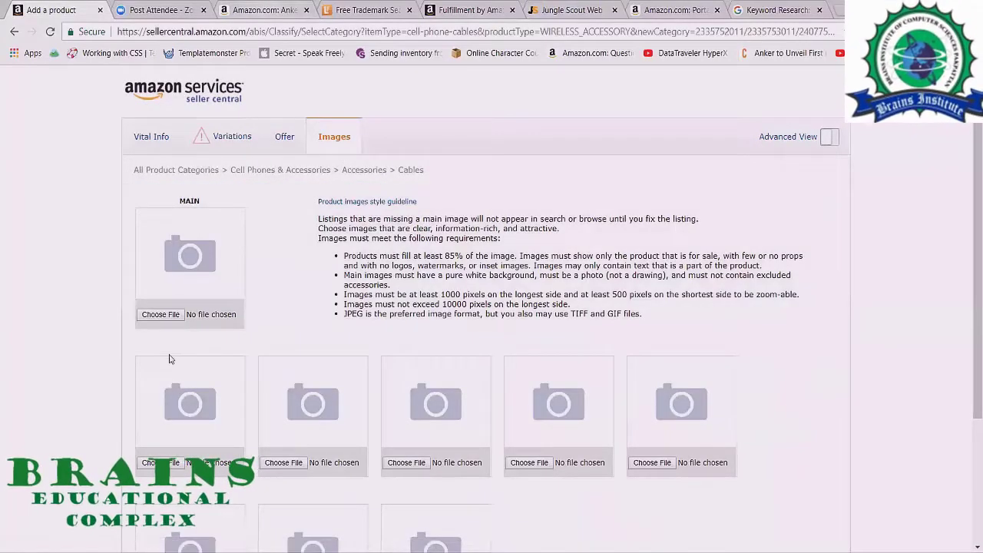
# Check the product photos of the Anker Quick Charge 3.0 charger on Amazon and return to the new listing's images.
pyautogui.click(261, 10)
pyautogui.click(161, 6)
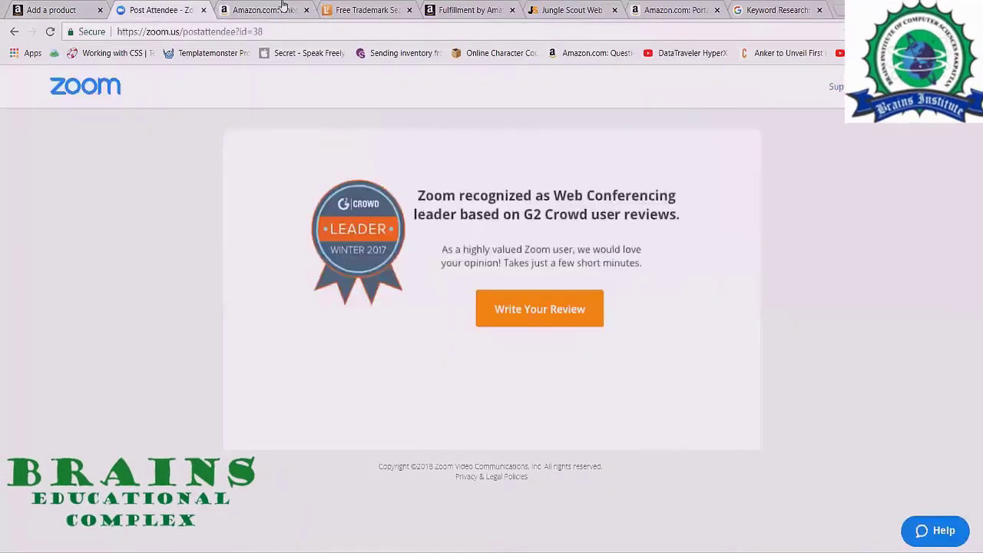
pyautogui.click(283, 8)
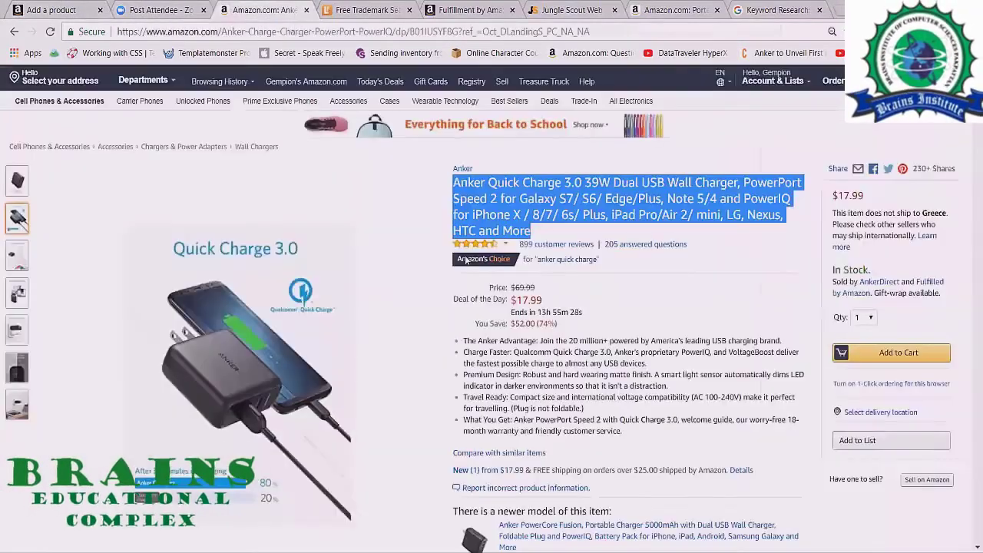
pyautogui.hotkey('ctrl', '1')
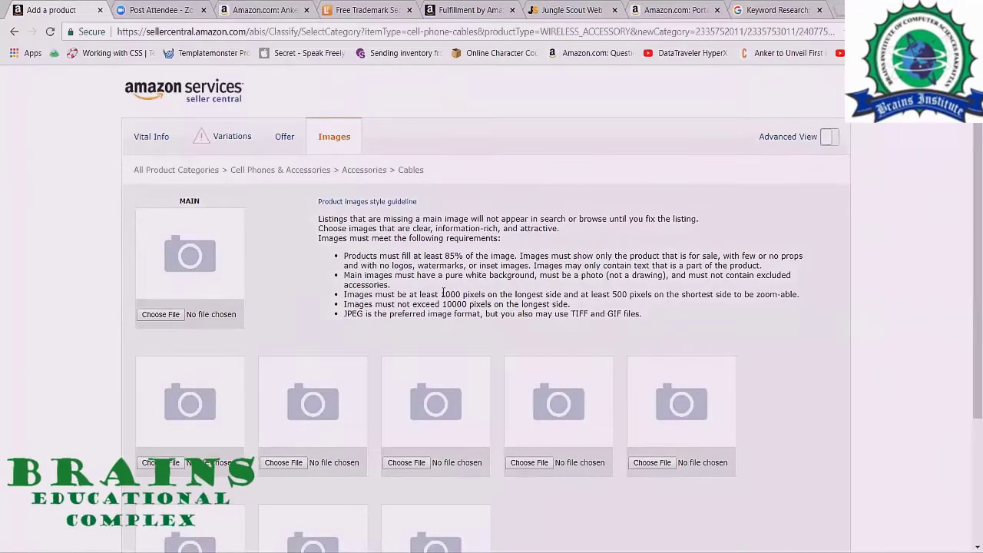
# Highlight the image requirements on minimum pixel dimensions and preferred file format, then clear the highlight.
pyautogui.moveTo(483, 294); pyautogui.dragTo(441, 294)
pyautogui.click(465, 294)
pyautogui.moveTo(464, 294); pyautogui.dragTo(626, 294)
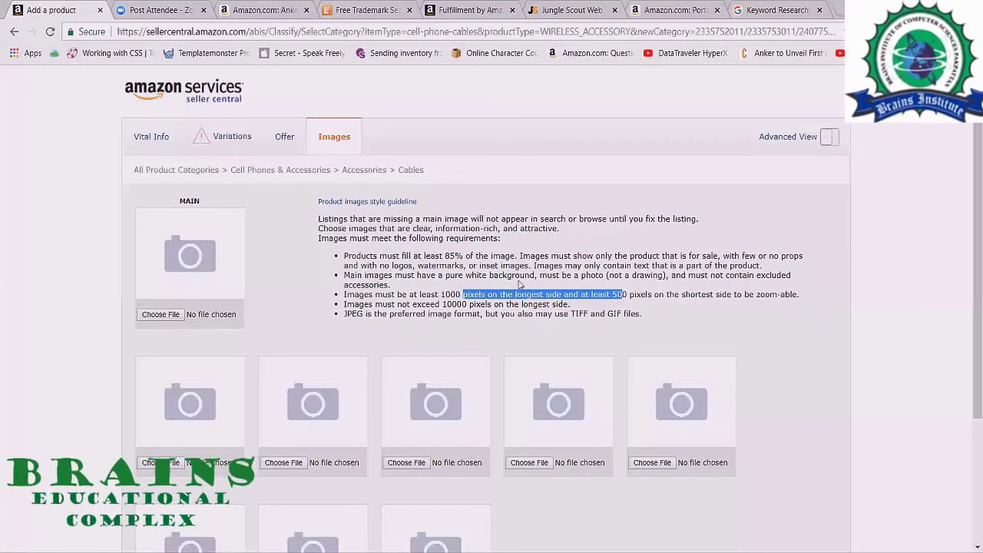
pyautogui.moveTo(377, 315); pyautogui.dragTo(486, 314)
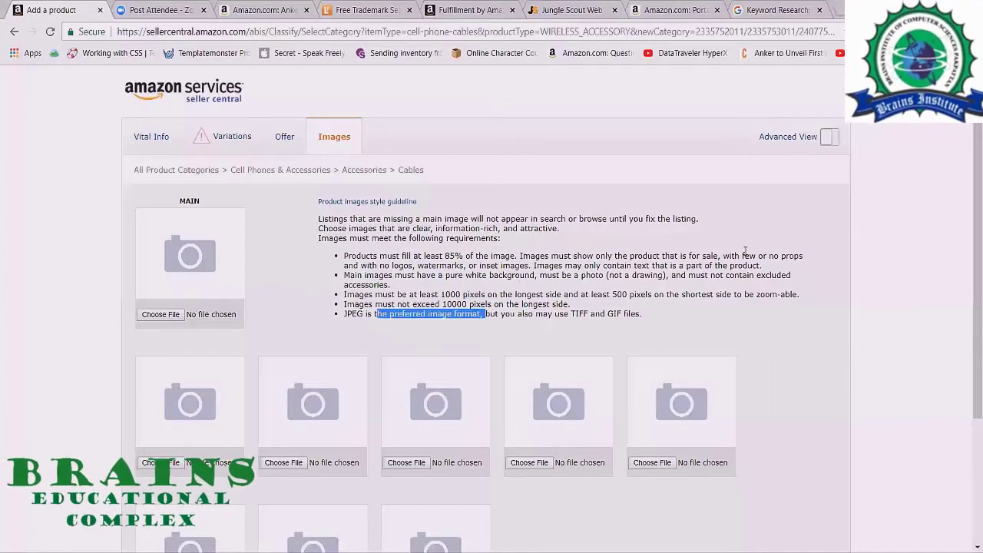
pyautogui.click(699, 240)
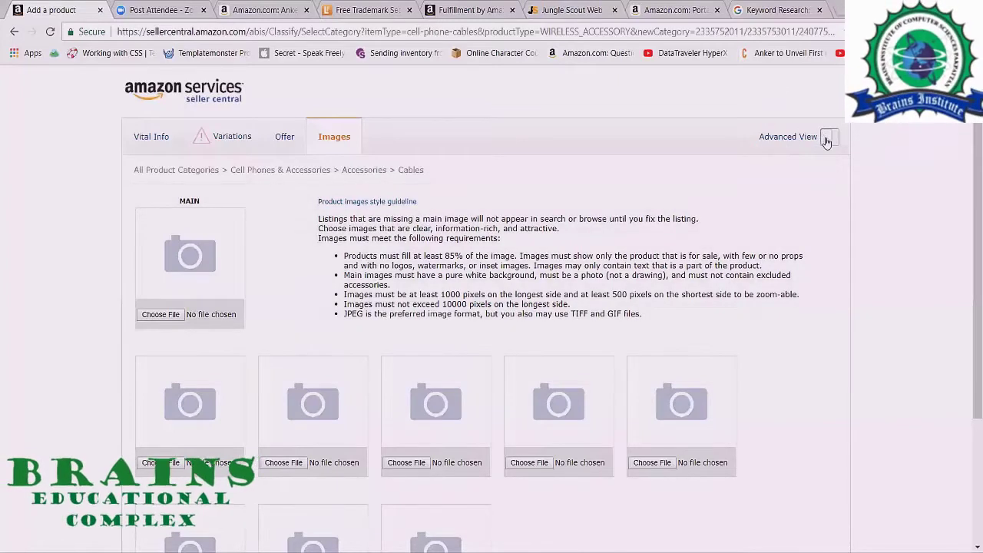
# Turn on the advanced view and open the description section of the new listing.
pyautogui.click(828, 139)
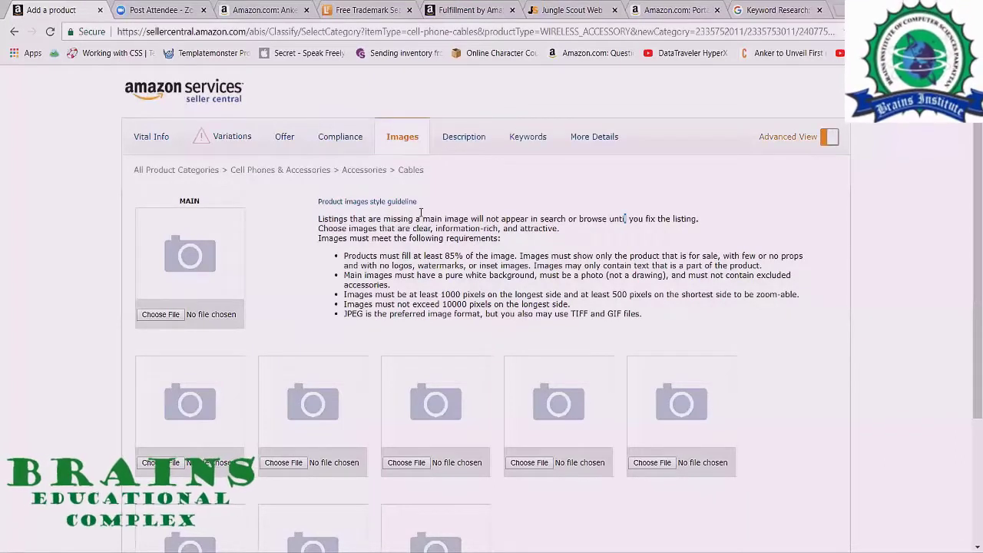
pyautogui.click(464, 137)
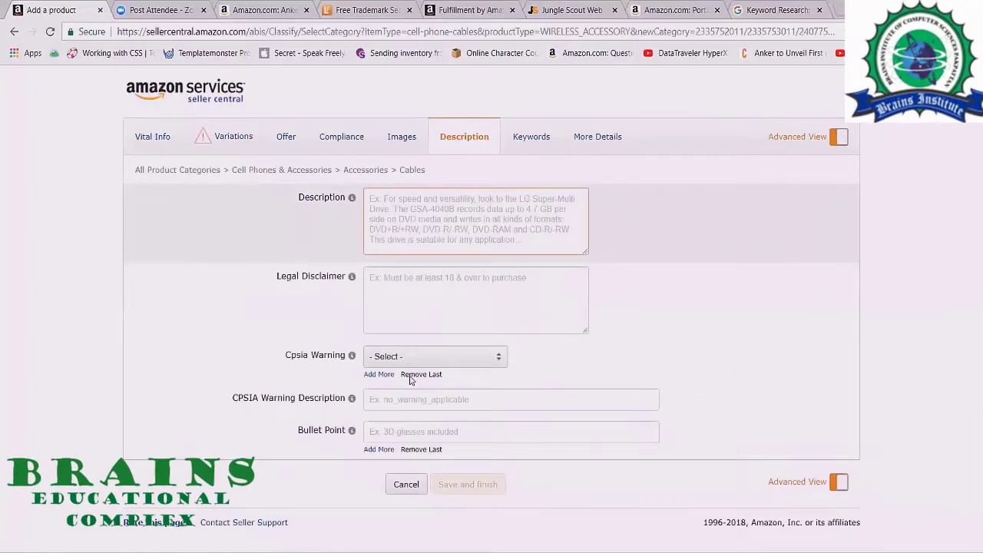
# Copy the full product description text from the Anker PowerPort Speed 2 charger's Amazon page.
pyautogui.hotkey('ctrl', 'Tab')
pyautogui.hotkey('ctrl', 'Tab')
pyautogui.scroll(-15, 411, 387)
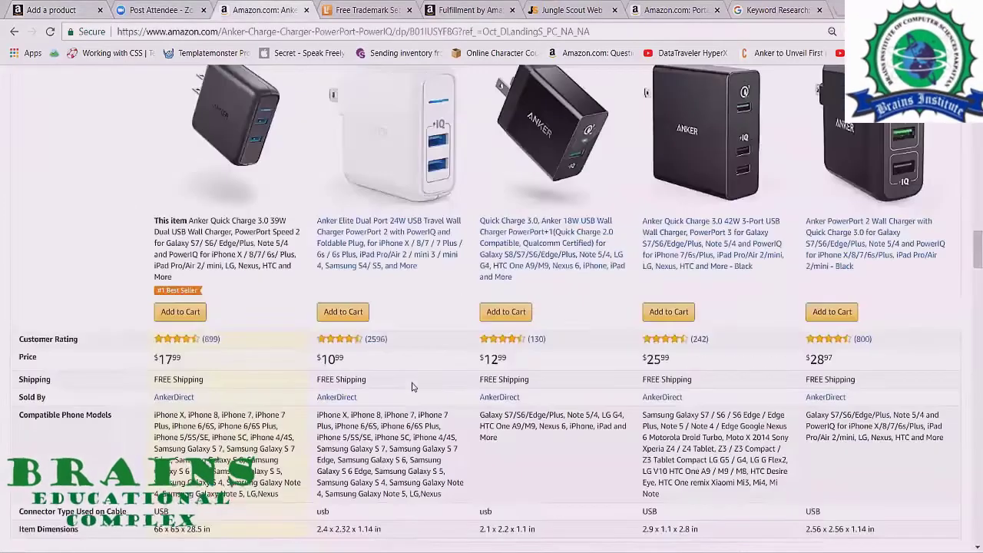
pyautogui.scroll(-10, 411, 387)
pyautogui.scroll(5, 36, 113)
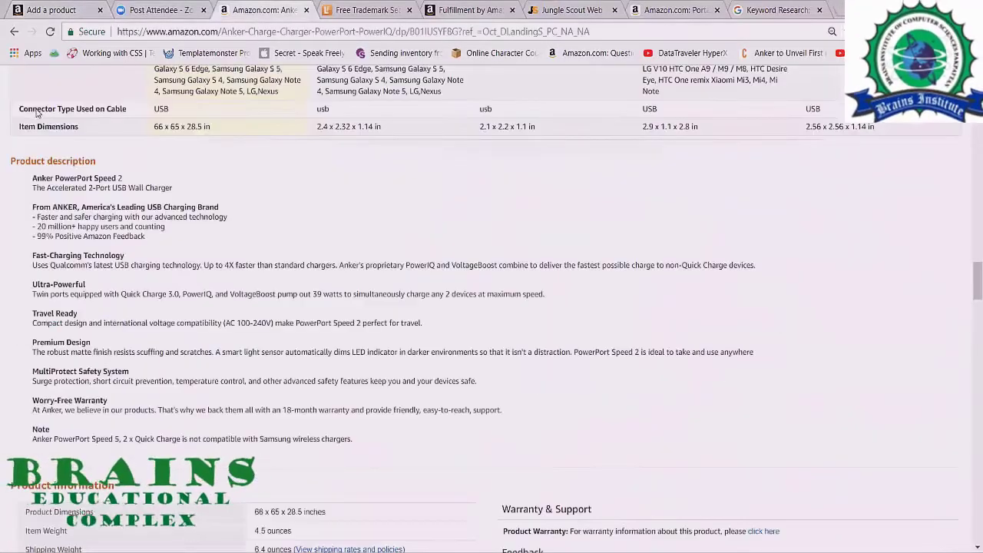
pyautogui.scroll(-1, 36, 112)
pyautogui.scroll(-1, 37, 113)
pyautogui.tripleClick(37, 113)
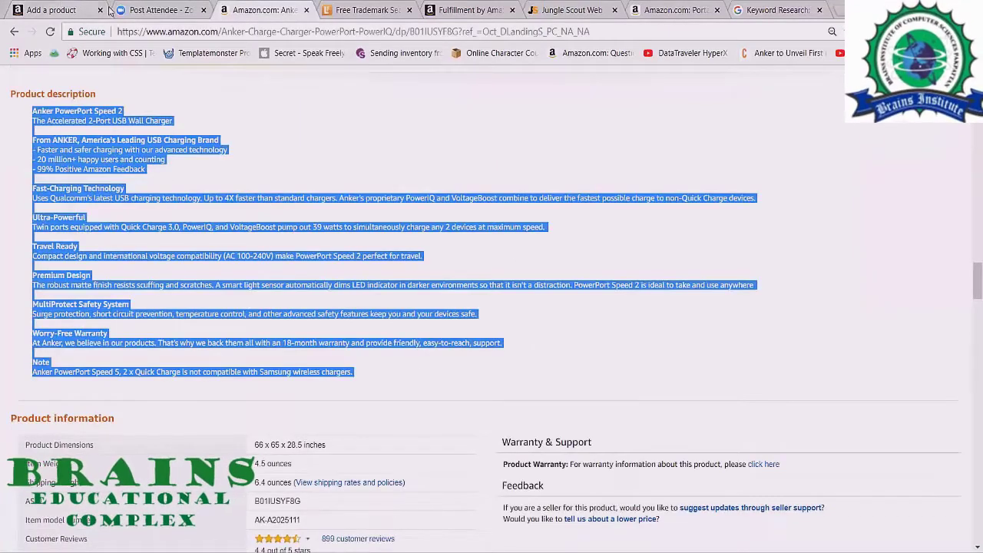
# Paste the copied Anker product description into the new listing's Description field.
pyautogui.click(58, 6)
pyautogui.click(454, 226)
pyautogui.write('v')
pyautogui.hotkey('ctrl', 'a')
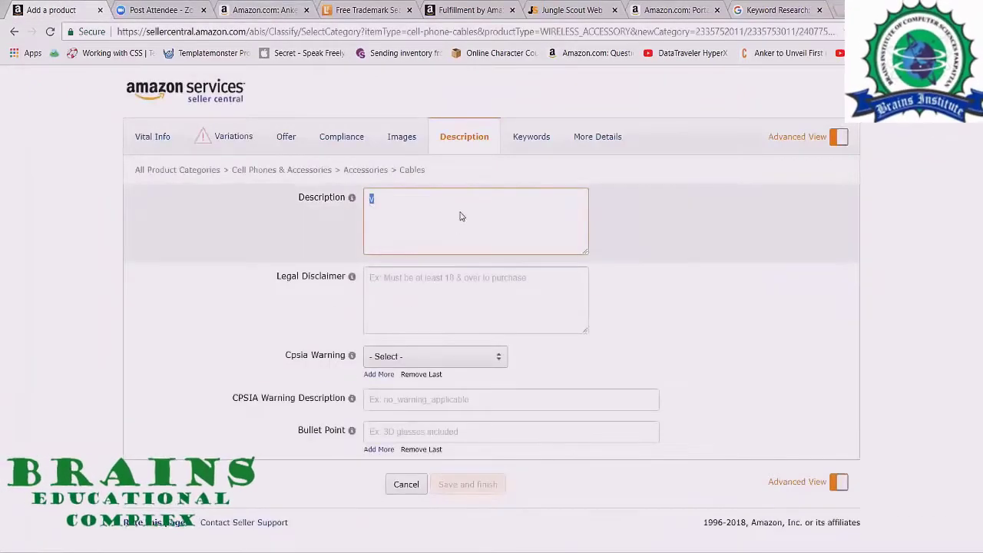
pyautogui.hotkey('ctrl', 'v')
# Add a <Br> tag on a new line after "The Accelerated 2-Port USB Wall Charger" in the description.
pyautogui.scroll(6, 522, 211)
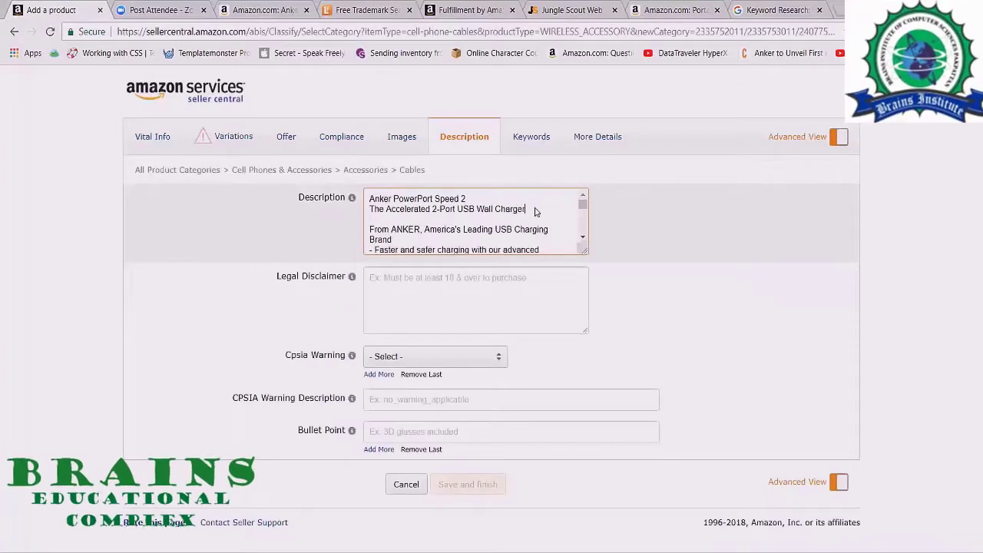
pyautogui.press('Return')
pyautogui.write('<Br>')
pyautogui.hotkey('shift', 'Home')
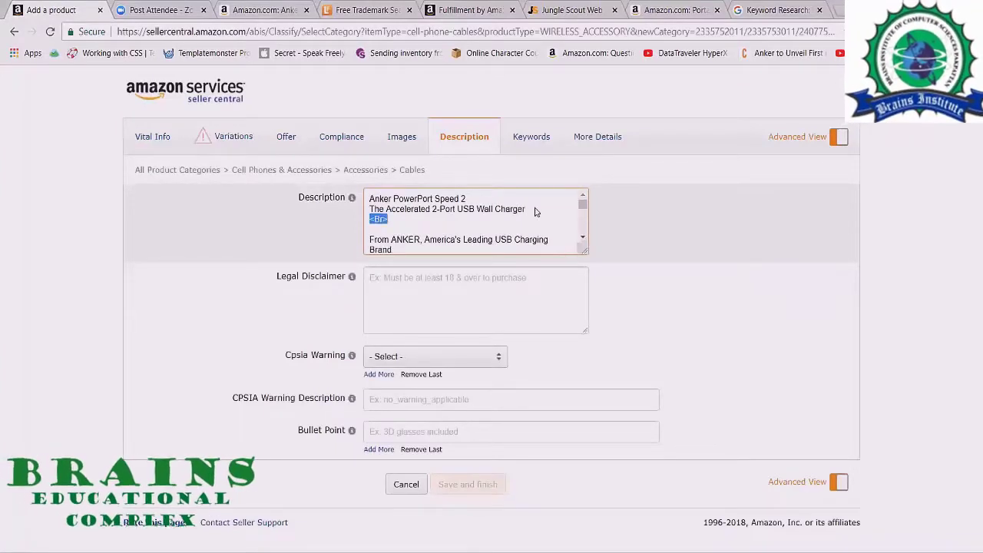
# Wrap the description's first line, "Anker PowerPort Speed 2", in <B> and </B> tags and add a <bR> tag.
pyautogui.press('Up')
pyautogui.press('Up')
pyautogui.write('>')
pyautogui.press('Home')
pyautogui.write('<B')
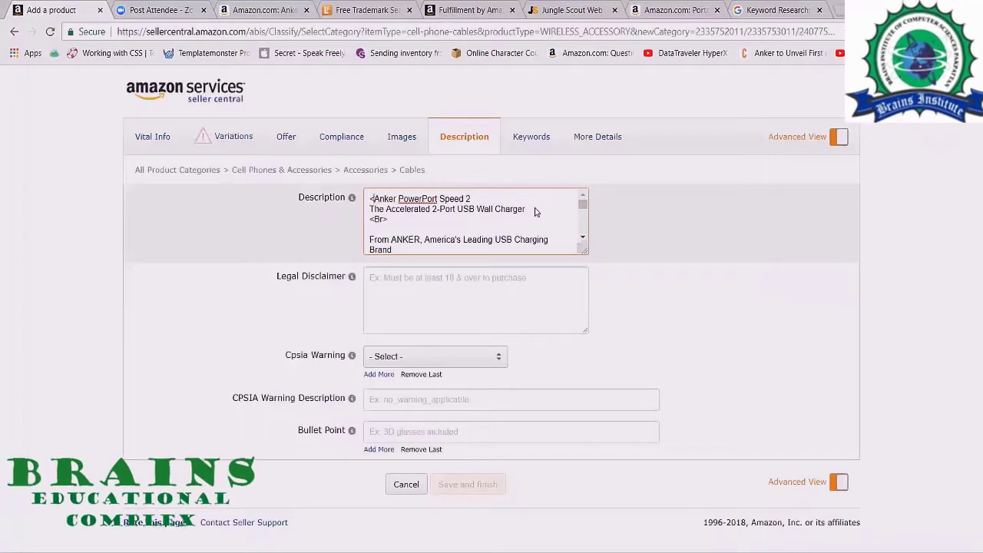
pyautogui.write('</B>')
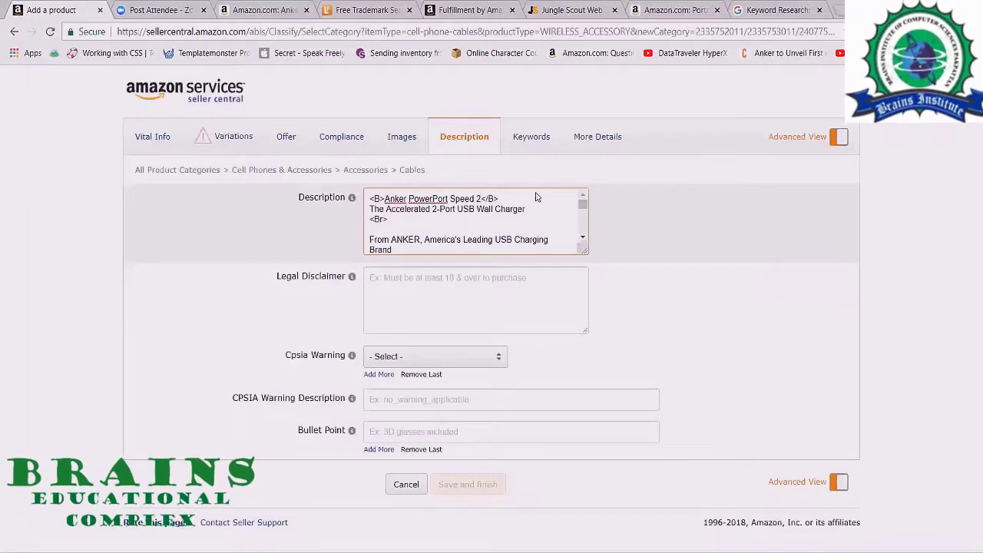
pyautogui.write('<bR>')
# Wrap "From ANKER, America's Leading USB Charging Brand" in <b> and </b> tags followed by a <Br> tag.
pyautogui.write('- Faster and safer charging with our advanced technology')
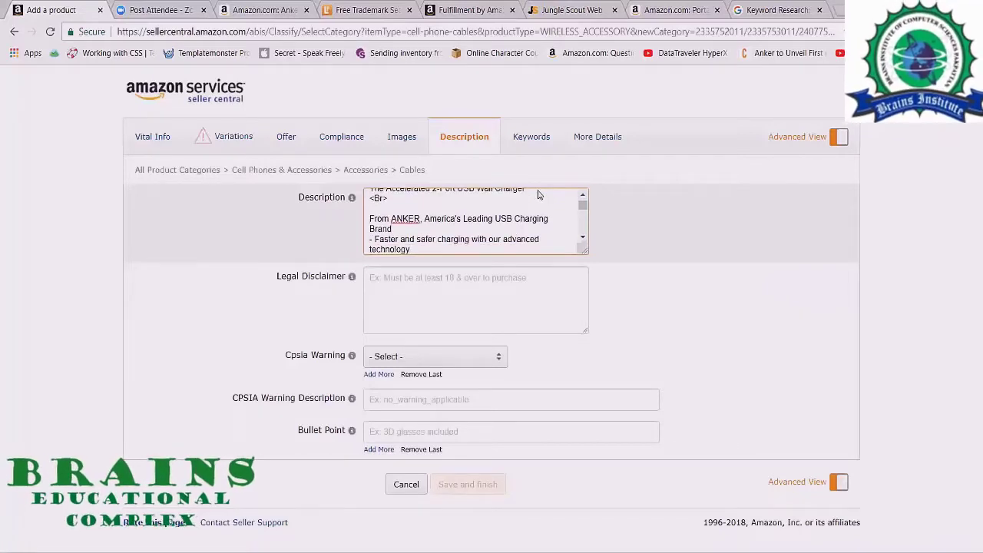
pyautogui.write('<b>')
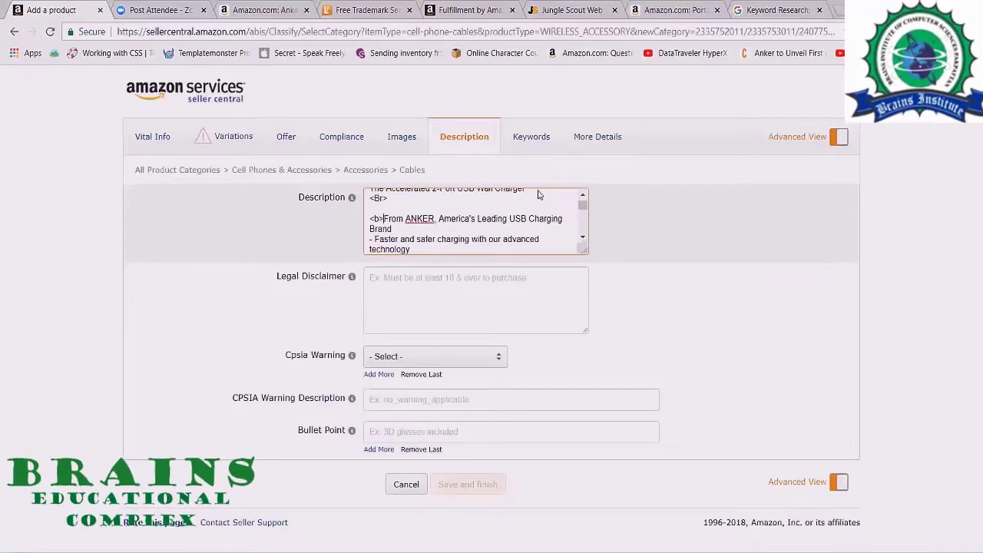
pyautogui.write('</b><Br>')
pyautogui.scroll(-1, 538, 195)
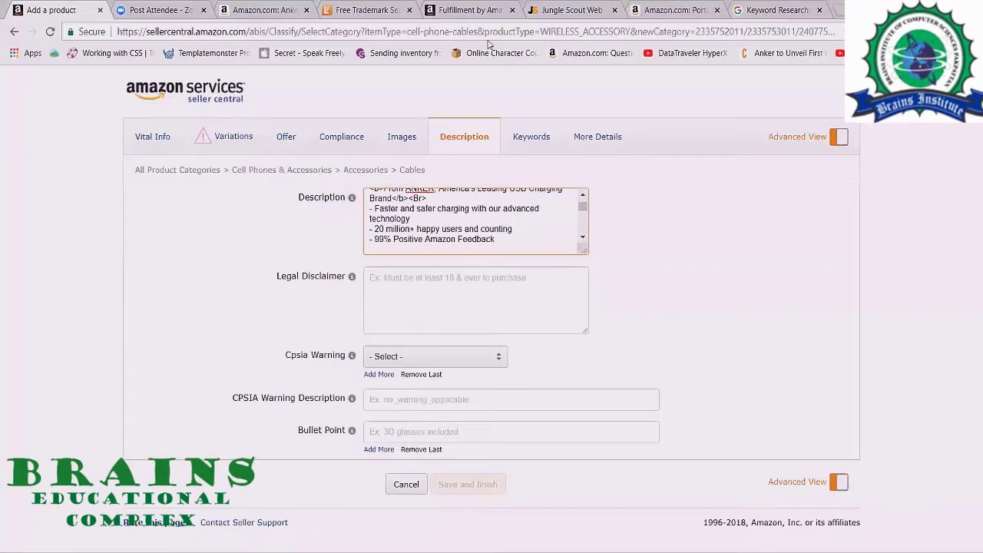
# Examine the bold headings and line breaks in the product description on the Anker charger's Amazon page.
pyautogui.moveTo(32, 111); pyautogui.dragTo(35, 123)
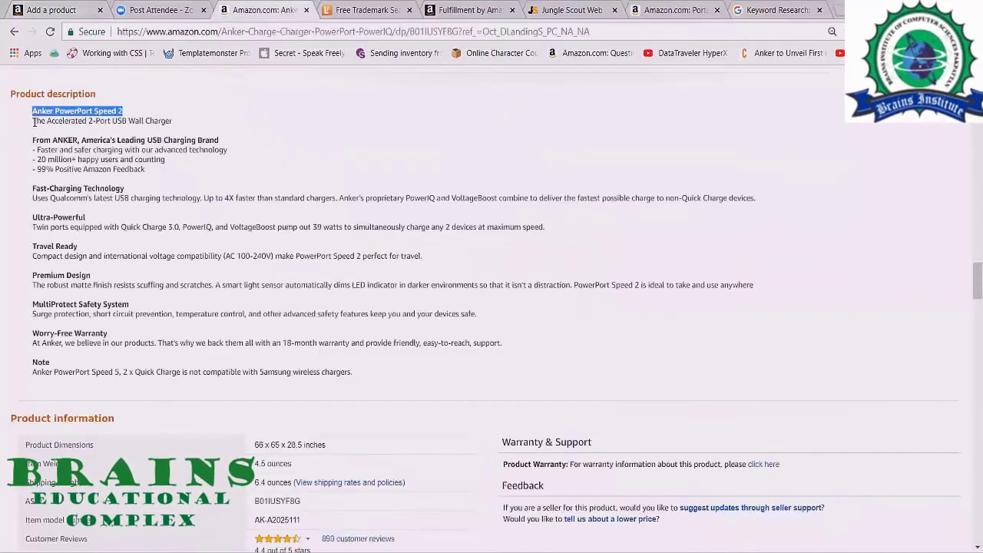
pyautogui.moveTo(214, 127); pyautogui.dragTo(175, 251)
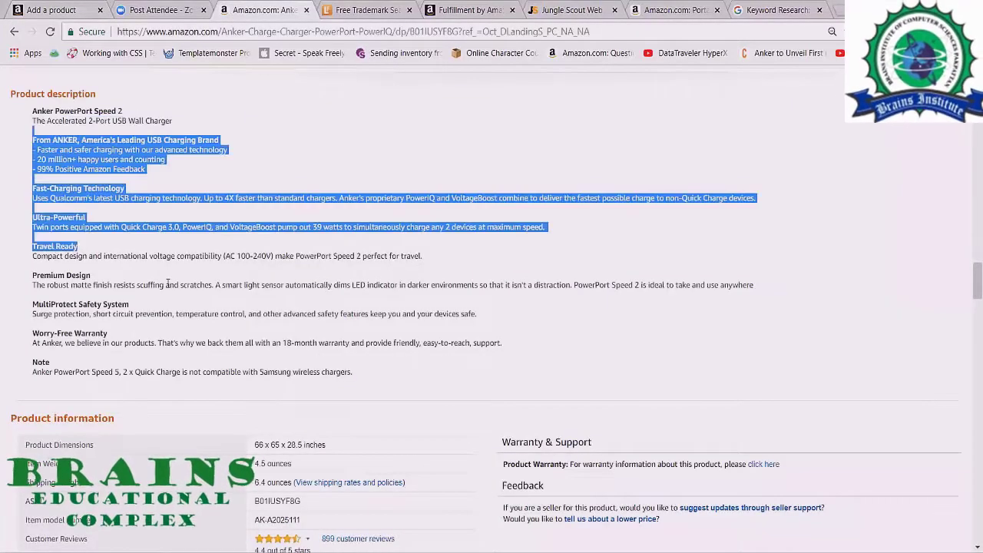
pyautogui.rightClick(213, 247)
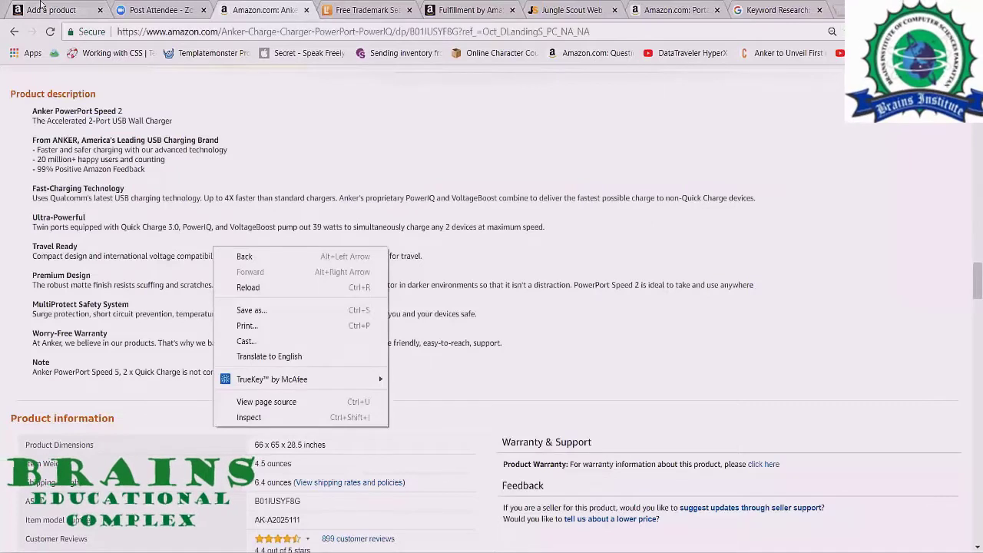
pyautogui.click(66, 6)
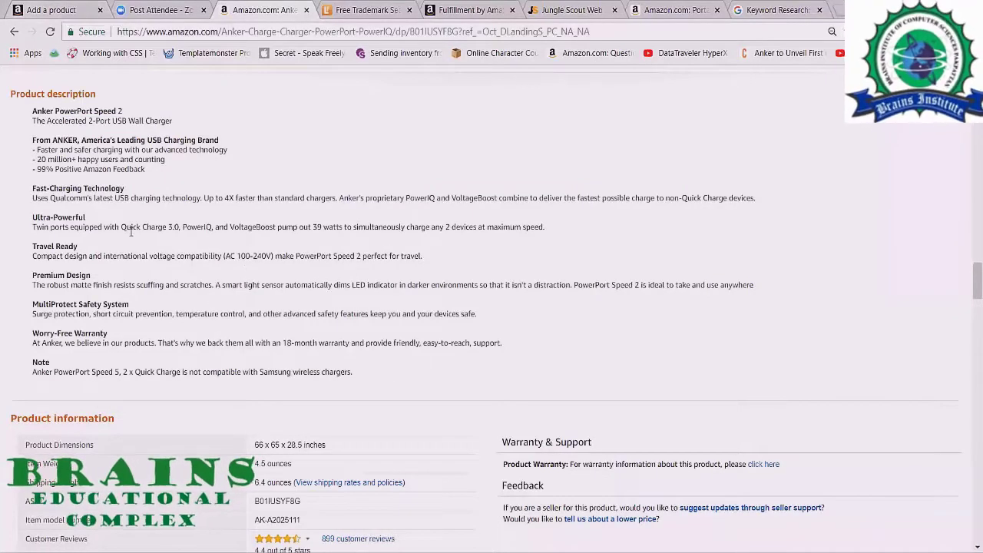
pyautogui.rightClick(124, 201)
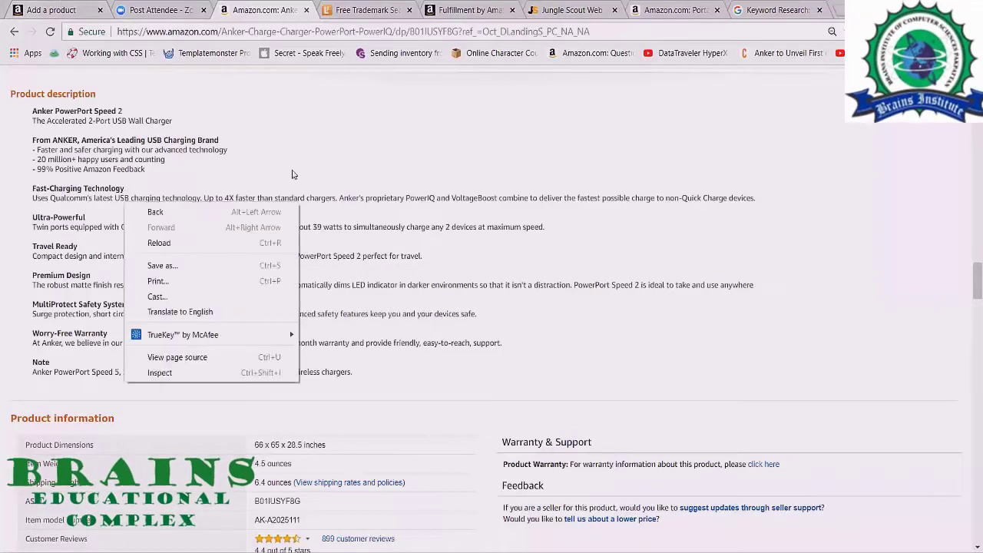
pyautogui.click(288, 205)
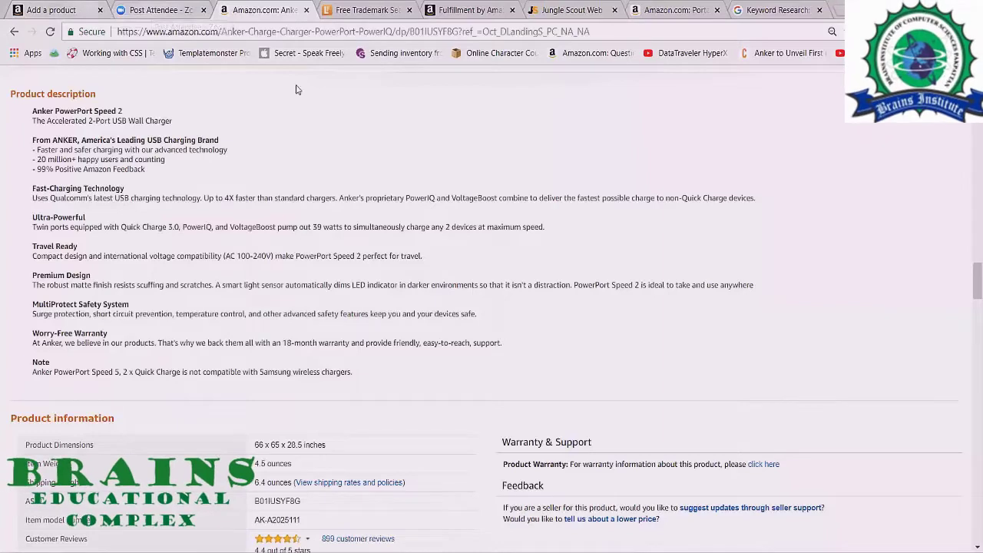
# Return to the new listing and review its vital info and the table of color variations.
pyautogui.click(52, 10)
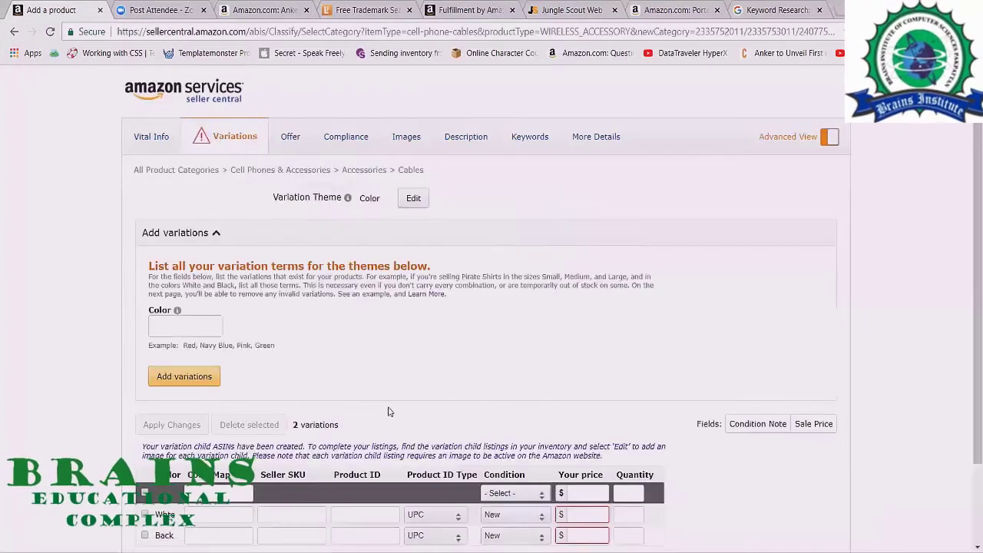
pyautogui.scroll(-1, 150, 445)
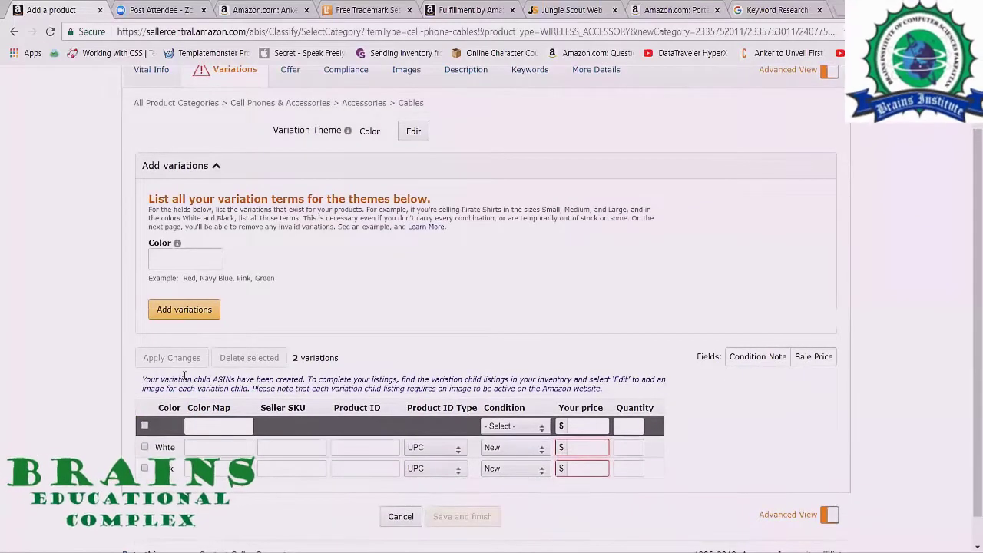
pyautogui.scroll(1, 185, 379)
pyautogui.click(175, 136)
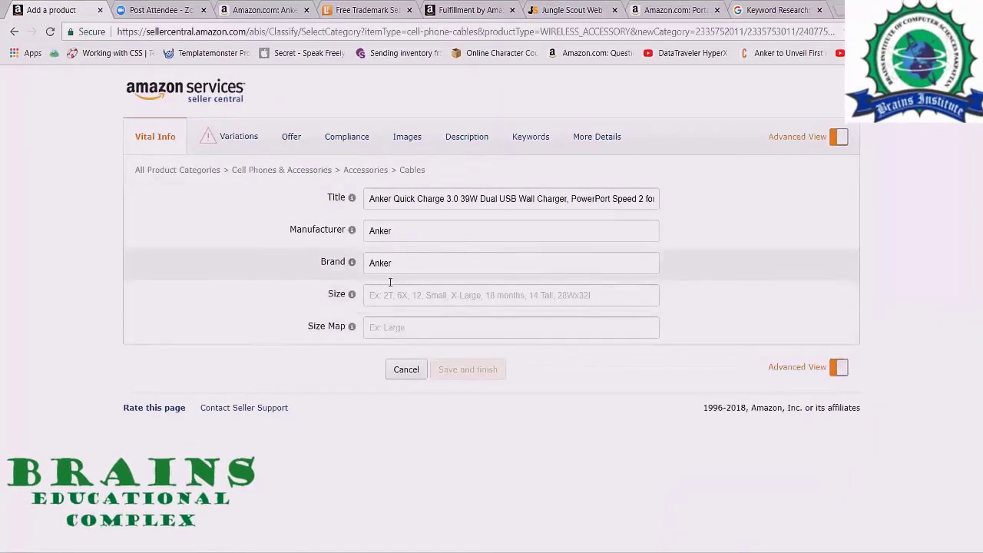
pyautogui.click(230, 136)
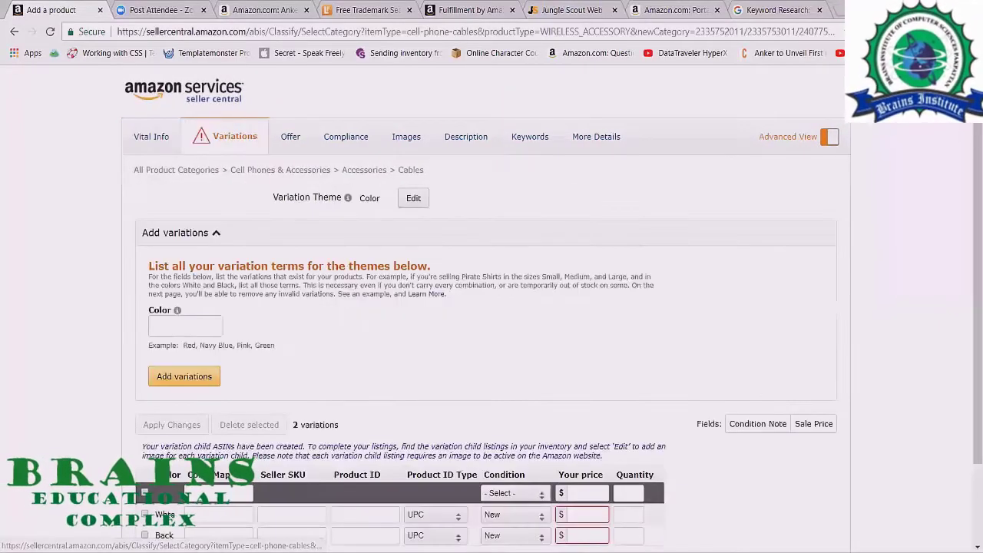
pyautogui.scroll(-2, 369, 409)
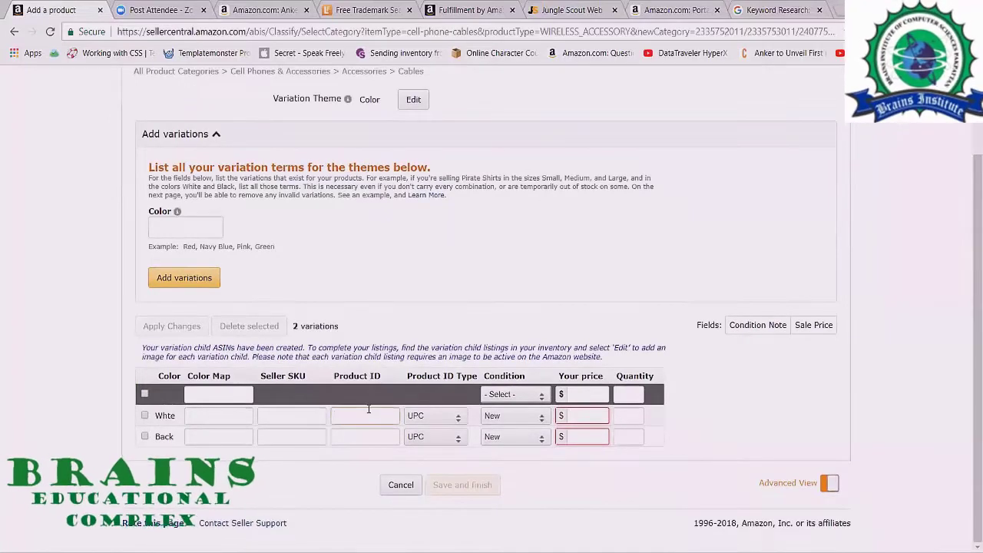
pyautogui.scroll(2, 369, 409)
pyautogui.rightClick(388, 346)
pyautogui.click(348, 334)
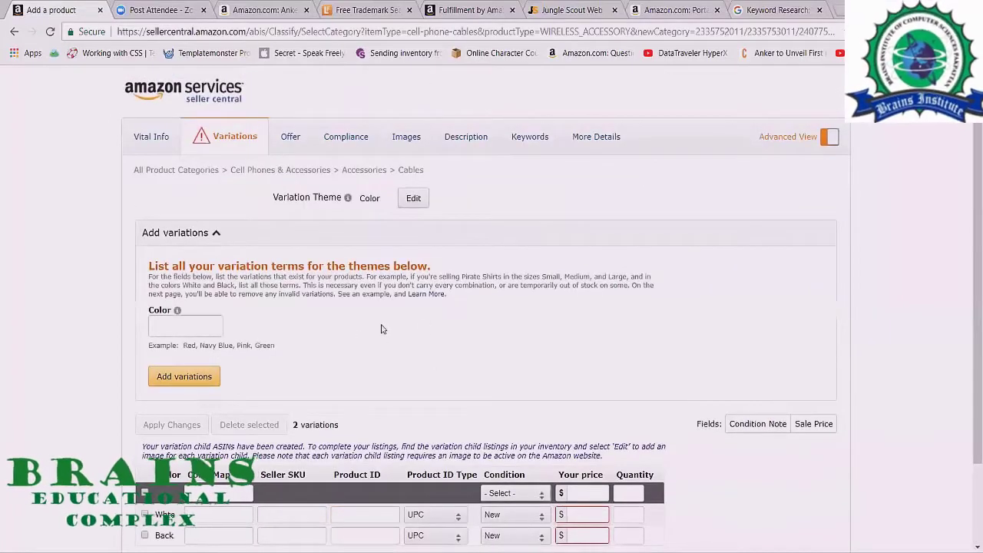
pyautogui.scroll(-2, 441, 328)
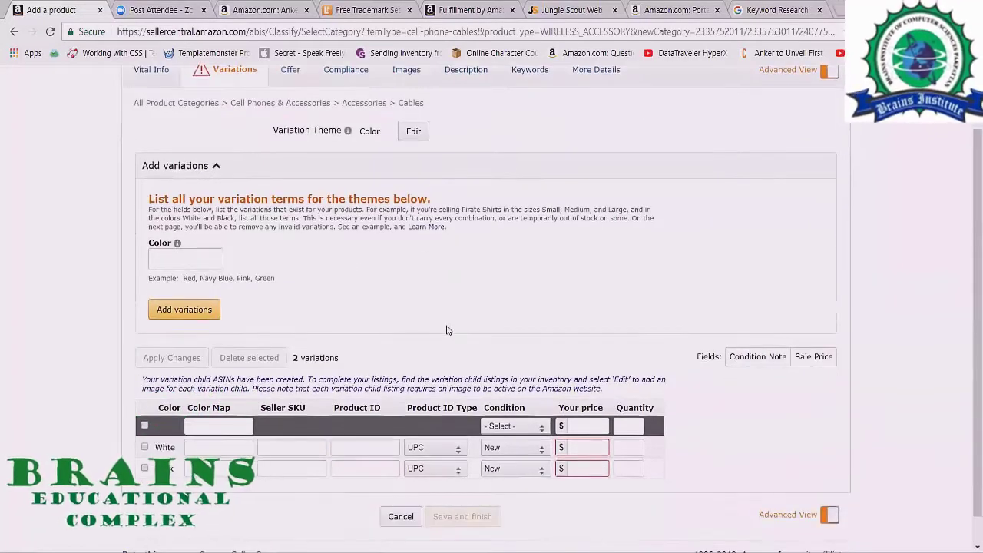
pyautogui.rightClick(455, 323)
pyautogui.click(472, 320)
pyautogui.click(362, 448)
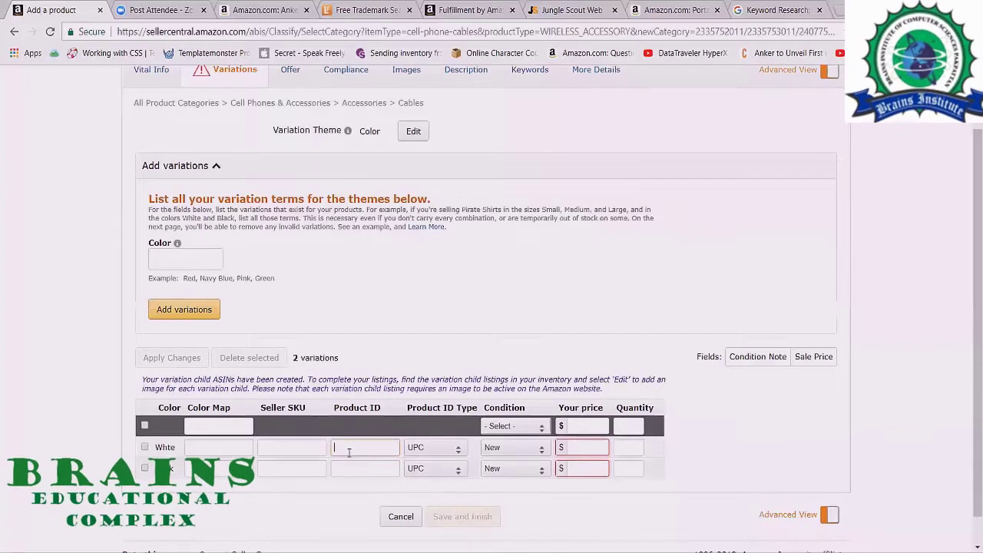
pyautogui.click(400, 348)
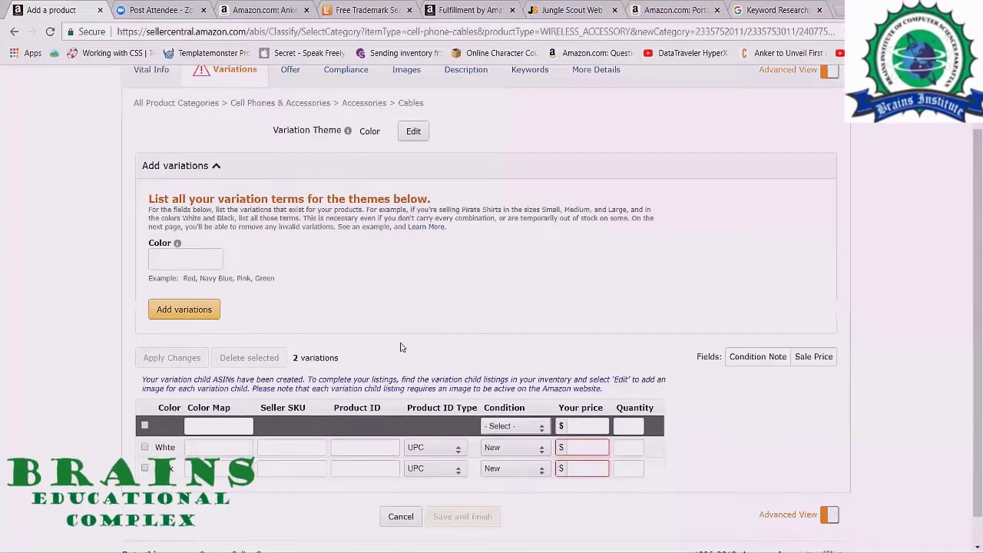
pyautogui.scroll(1, 401, 348)
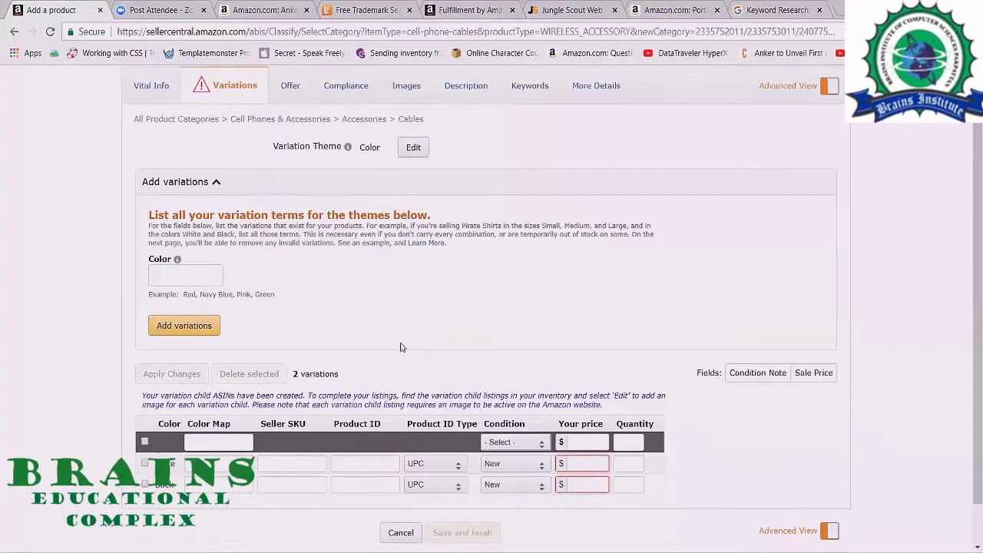
pyautogui.scroll(3, 400, 348)
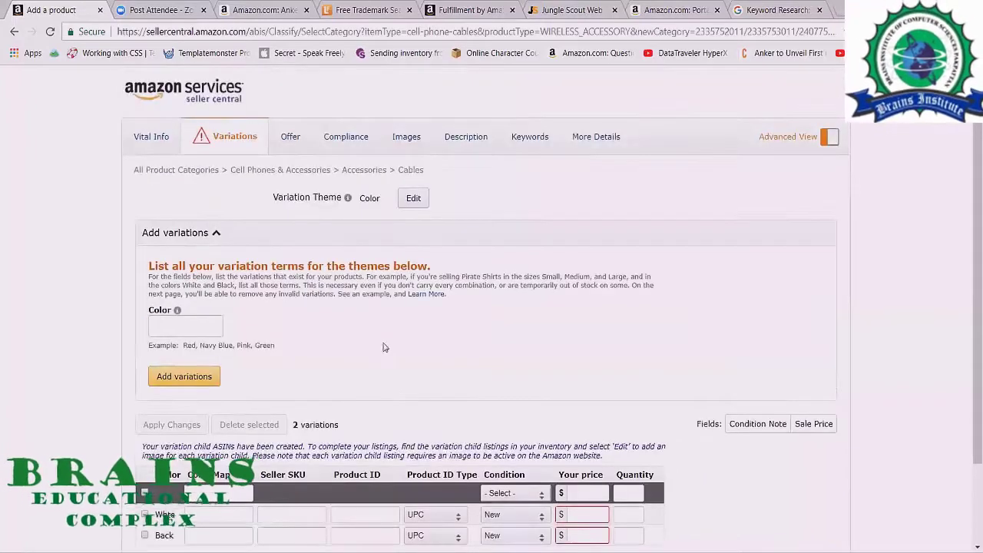
# Open the listing's keywords section and add three more Subject Keywords fields.
pyautogui.click(455, 136)
pyautogui.click(511, 138)
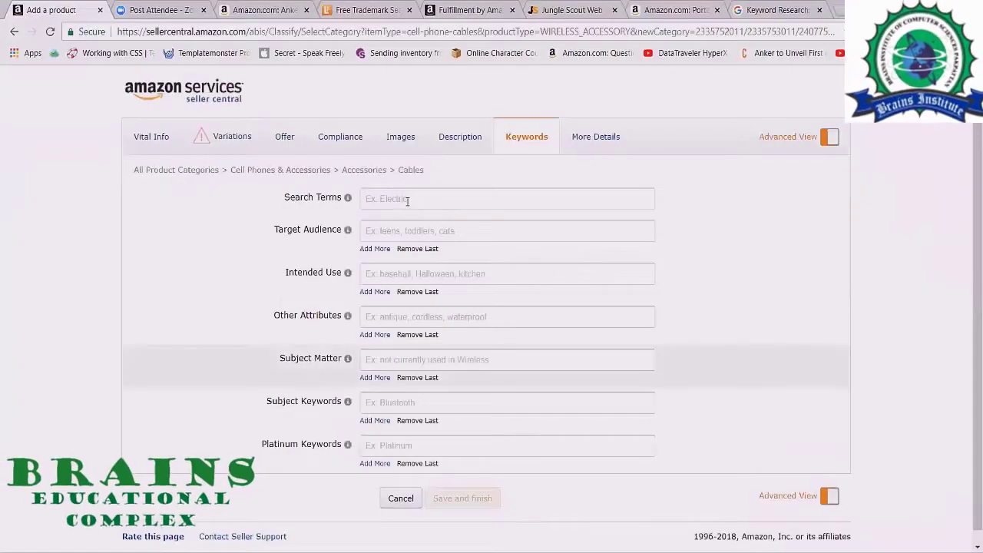
pyautogui.click(374, 420)
pyautogui.click(375, 444)
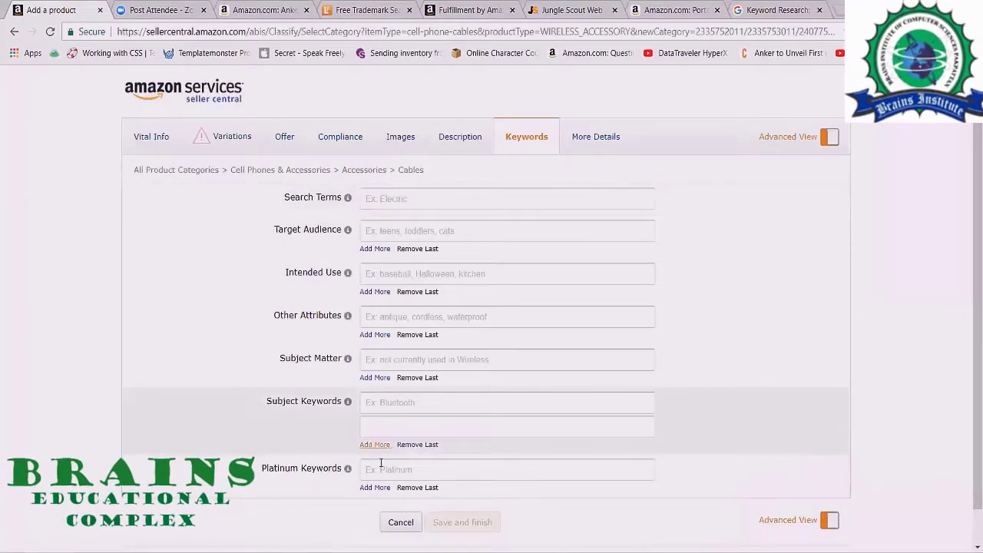
pyautogui.click(379, 467)
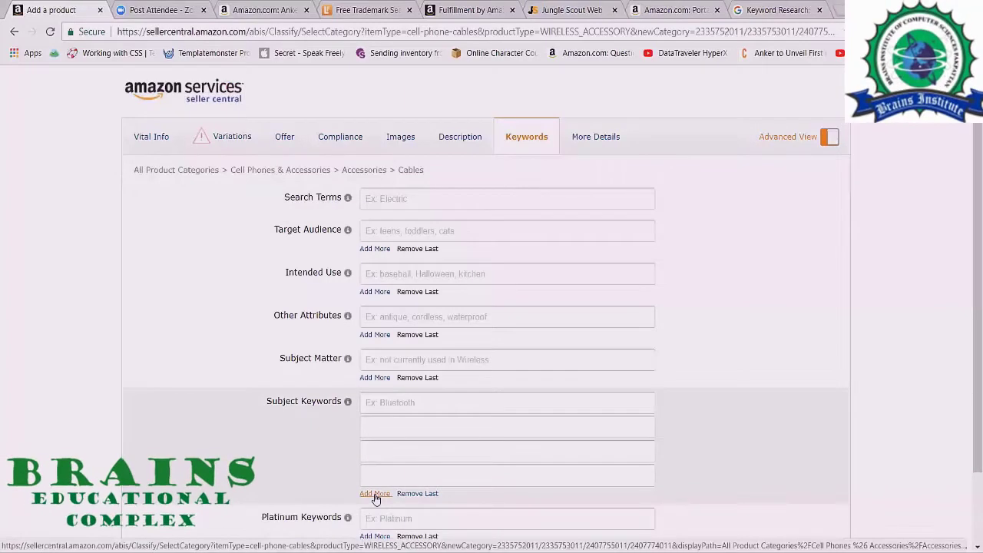
# Try "Bluetooth Speaker, Power Bank, Cable" as the first subject keyword entry and clear the field again.
pyautogui.click(405, 408)
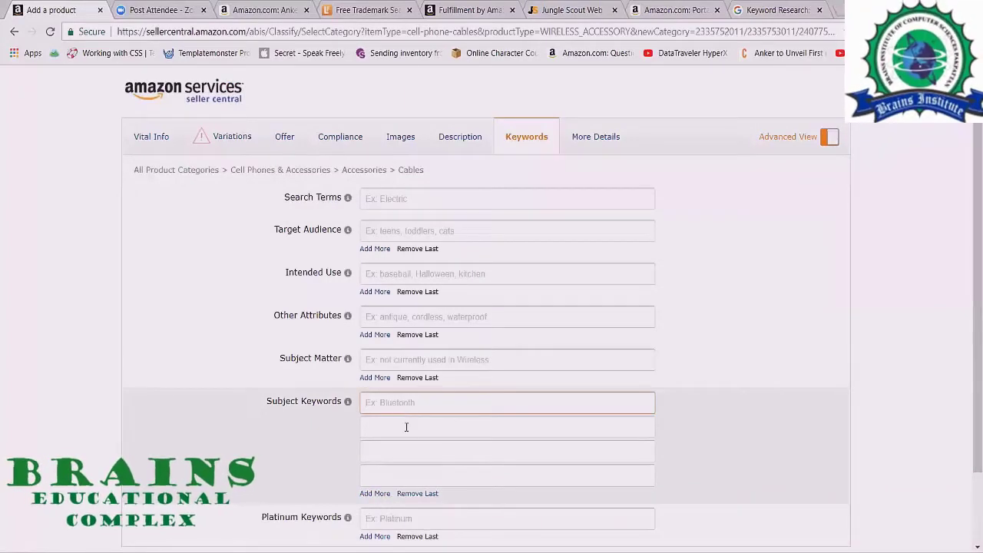
pyautogui.click(402, 429)
pyautogui.click(402, 450)
pyautogui.click(401, 474)
pyautogui.click(399, 431)
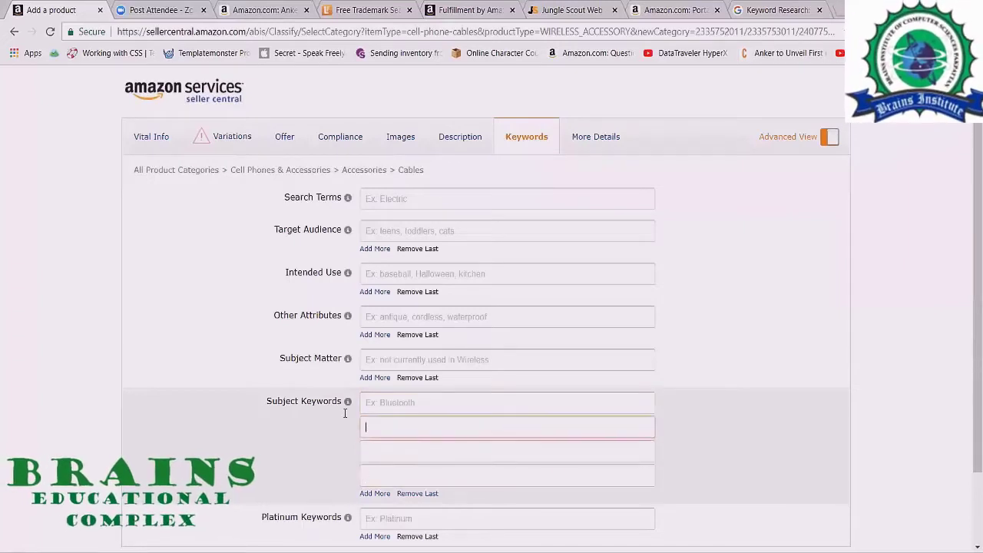
pyautogui.click(398, 406)
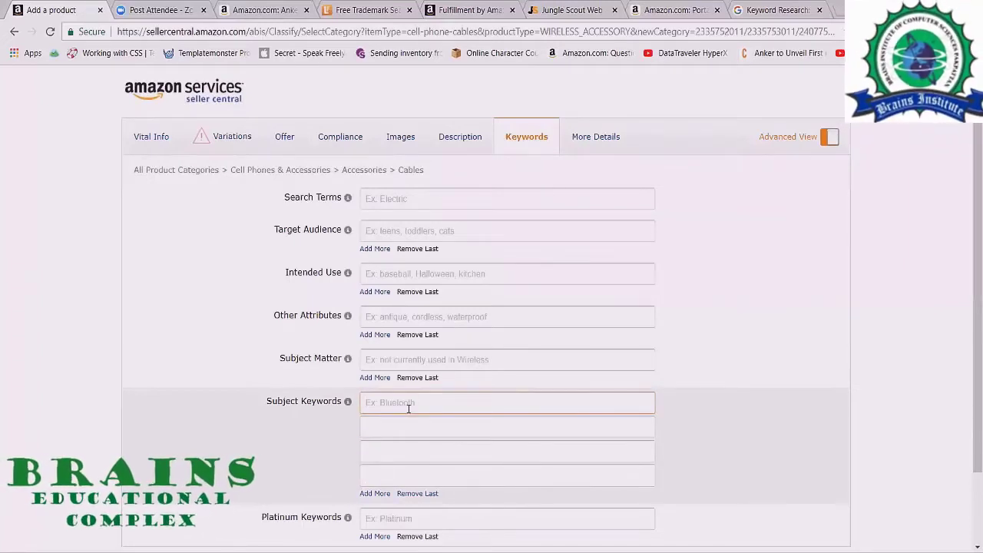
pyautogui.write('BH')
pyautogui.write('uetoo')
pyautogui.write('th Speaker, ')
pyautogui.write('Power Bank')
pyautogui.write(', Cable')
pyautogui.hotkey('ctrl', 'a')
pyautogui.press('BackSpace')
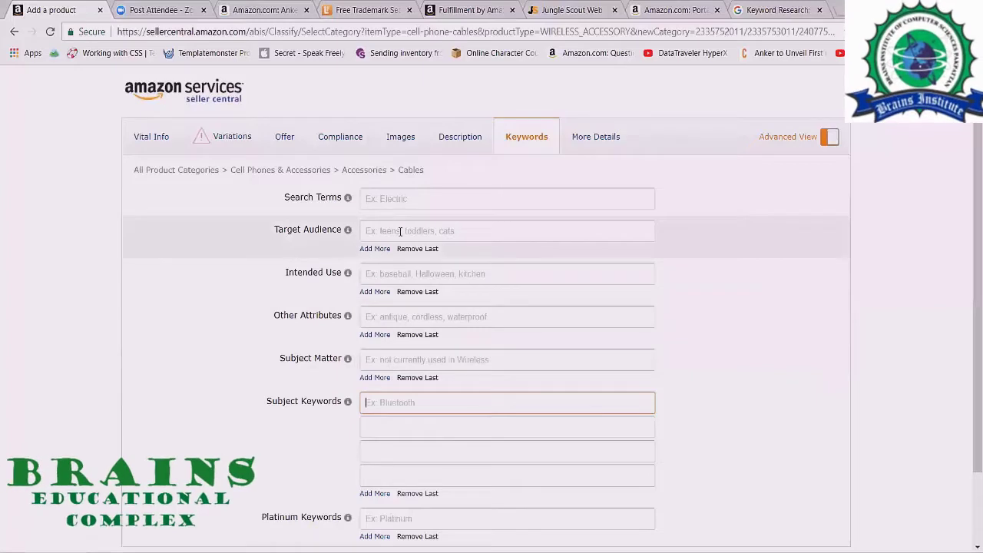
# Enter "Water Bottle for KIDS, Water Bottle for Men" as the listing's search terms.
pyautogui.click(387, 199)
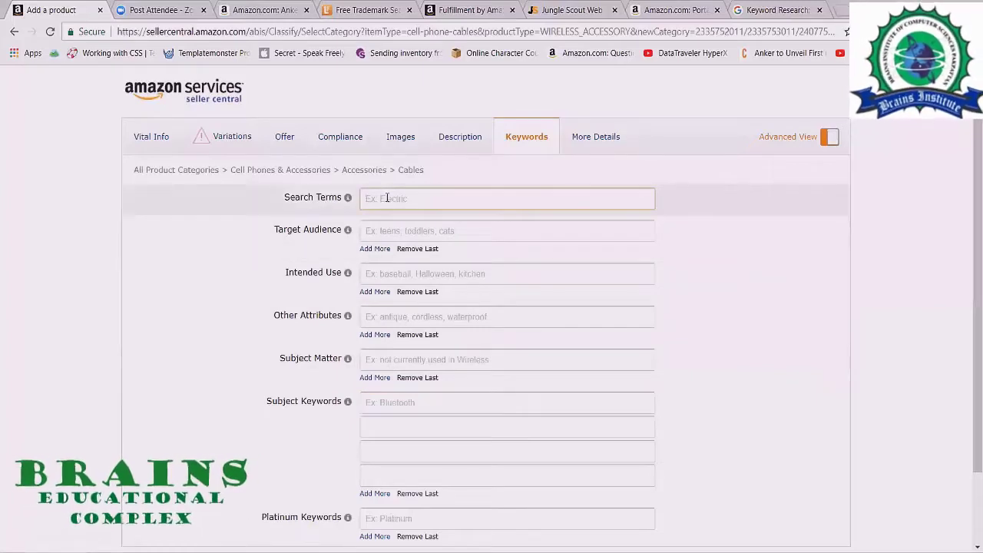
pyautogui.rightClick(435, 201)
pyautogui.click(398, 200)
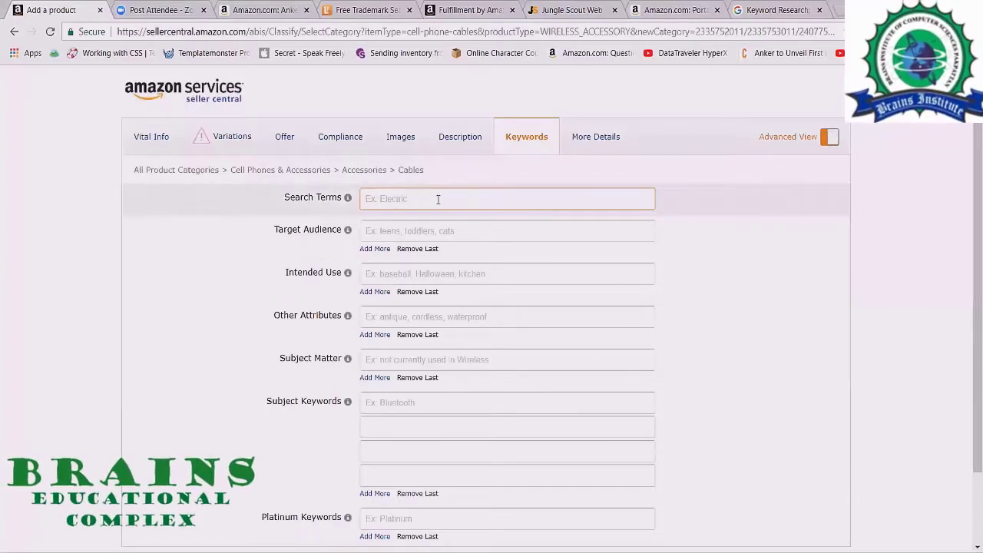
pyautogui.write('W')
pyautogui.press('BackSpace')
pyautogui.write('Water Bottle for KIDS, Water Bottle for Men')
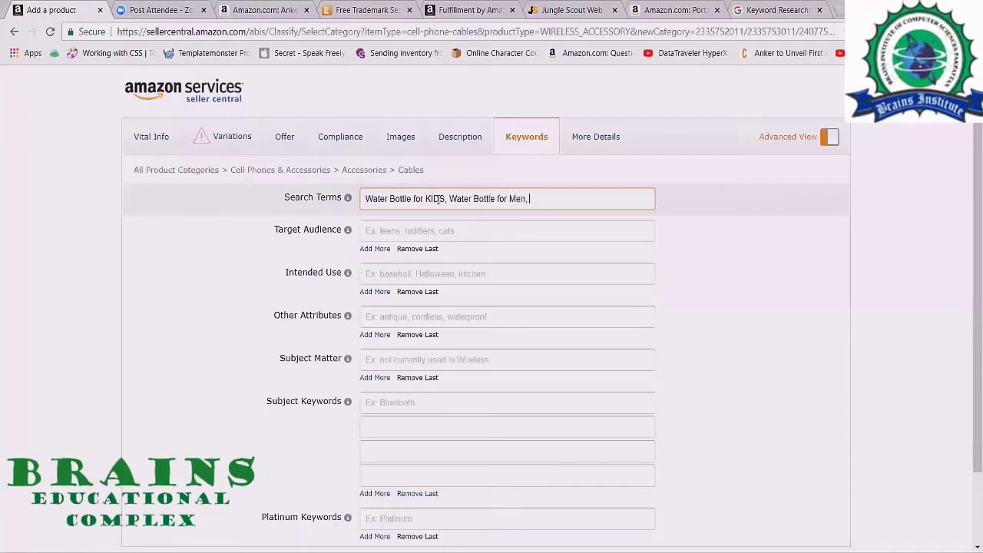
# Append a comma and "Sports Water BOTTle" to the search terms.
pyautogui.write(',')
pyautogui.hotkey('ctrl', 'a')
pyautogui.press('End')
pyautogui.write('Sports Water BOTTLE')
pyautogui.press('BackSpace')
pyautogui.press('BackSpace')
pyautogui.press('BackSpace')
pyautogui.press('BackSpace')
pyautogui.press('BackSpace')
pyautogui.write('OTTle')
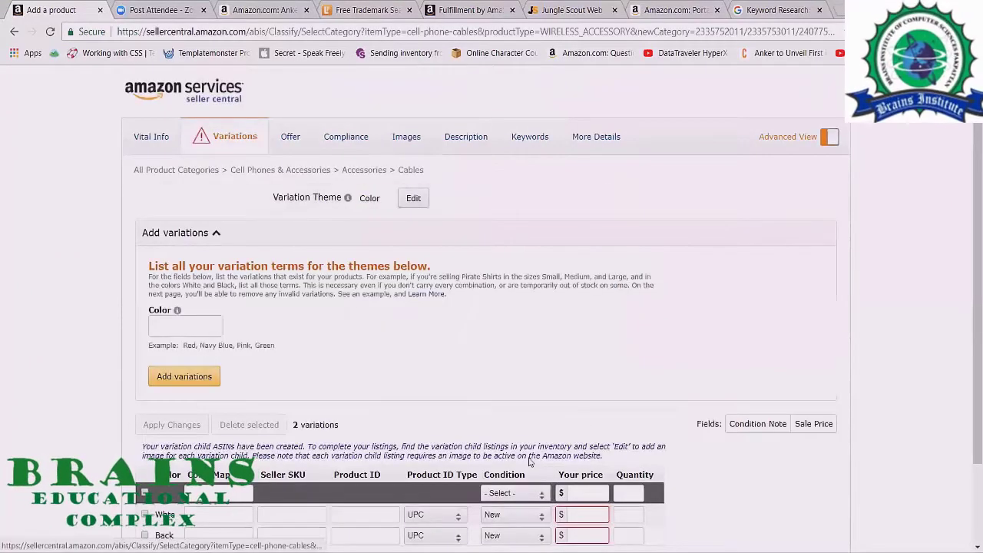
# Check the variations page down to its save option, and return to the top of the Anker charger's Amazon page.
pyautogui.scroll(-2, 530, 461)
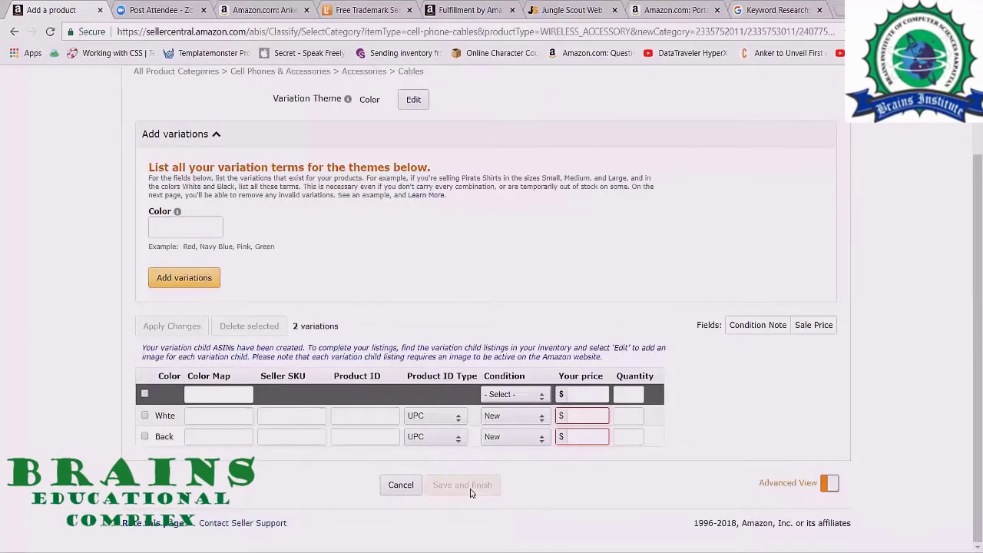
pyautogui.scroll(2, 266, 5)
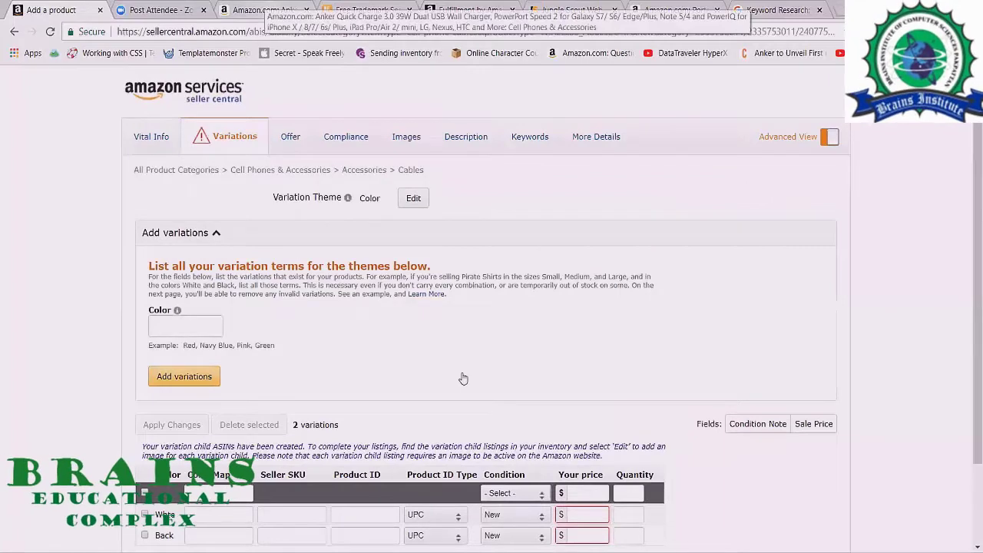
pyautogui.click(266, 10)
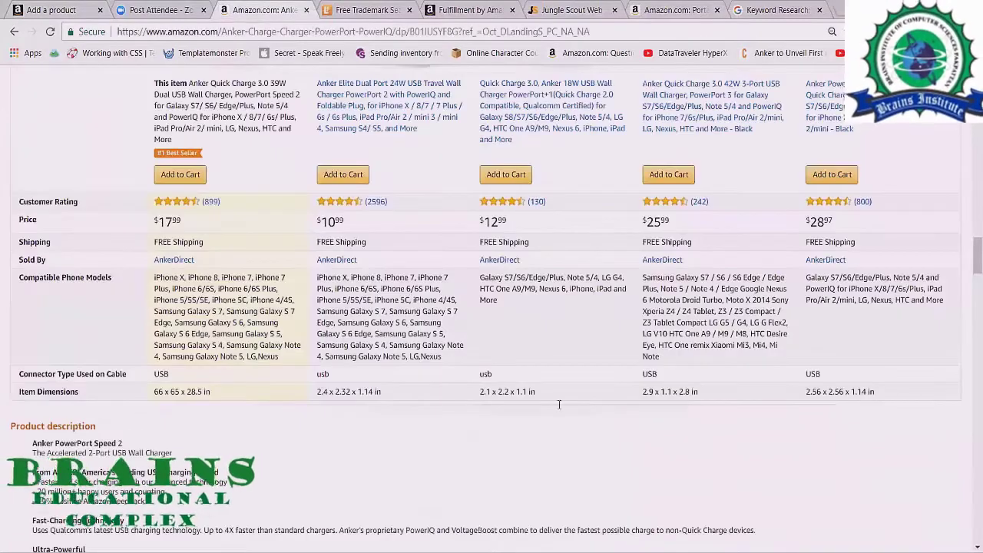
pyautogui.scroll(2, 559, 404)
pyautogui.scroll(15, 559, 410)
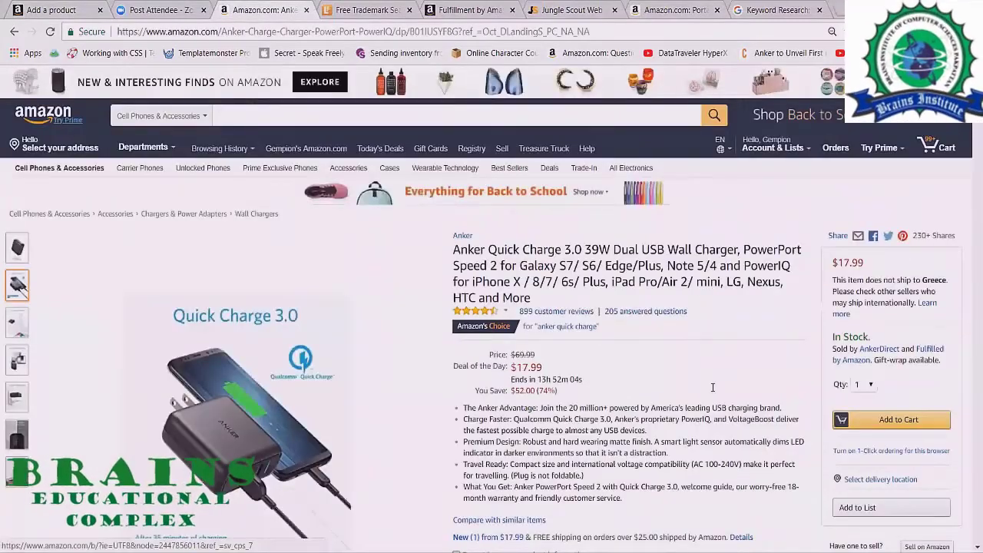
# Examine the title, price and bullet points on the Anker charger's product page.
pyautogui.click(887, 435)
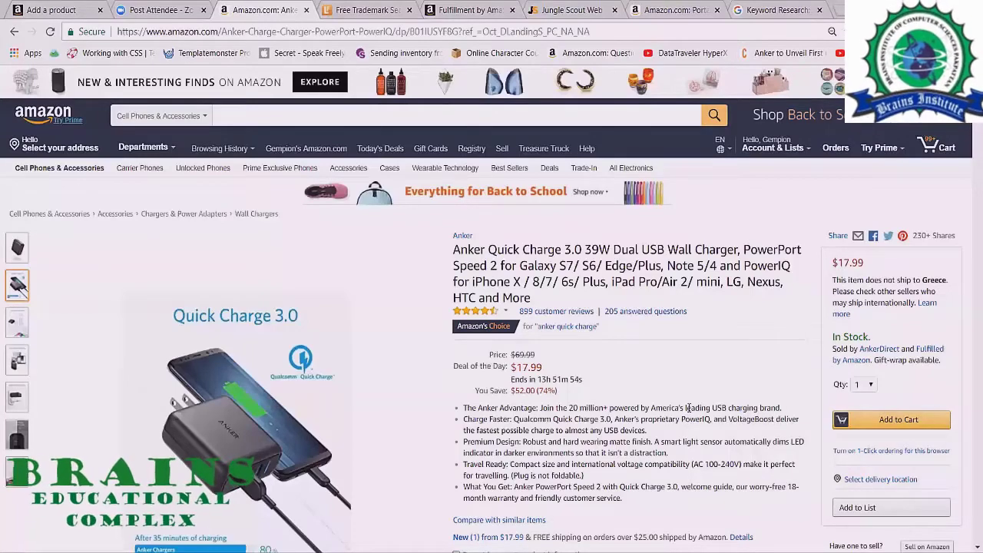
pyautogui.scroll(-1, 687, 408)
pyautogui.moveTo(701, 397); pyautogui.dragTo(603, 396)
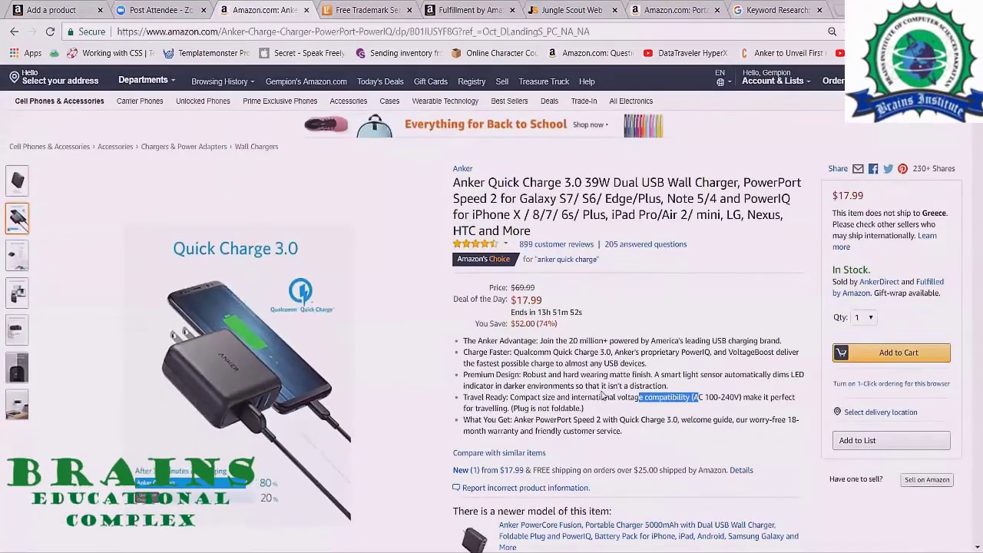
pyautogui.click(603, 395)
pyautogui.scroll(-2, 636, 298)
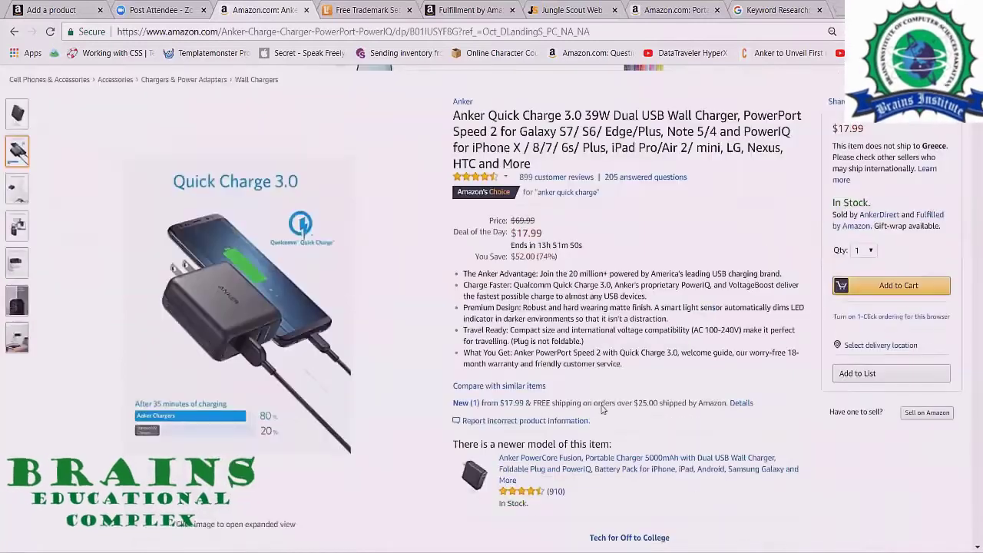
pyautogui.scroll(-1, 636, 299)
pyautogui.scroll(2, 558, 374)
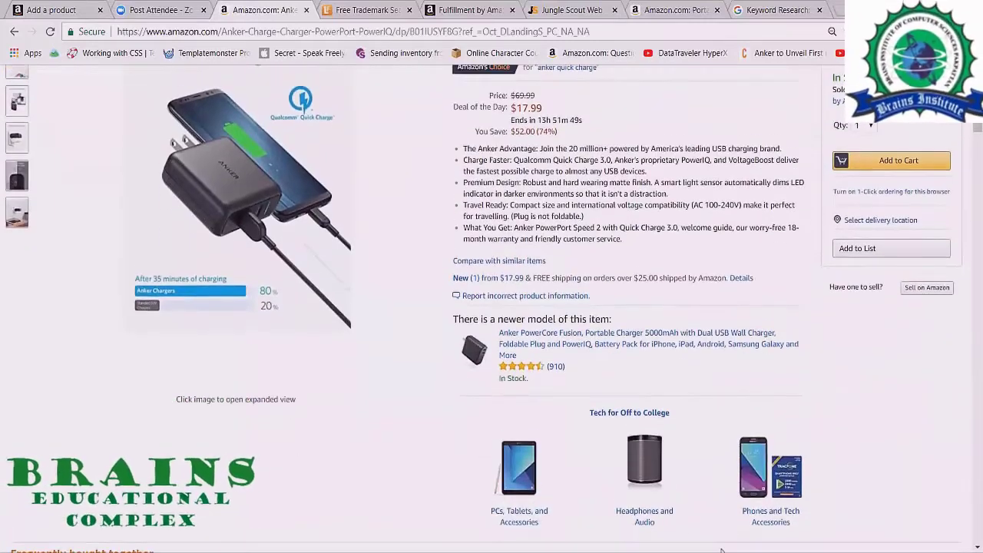
pyautogui.scroll(2, 558, 374)
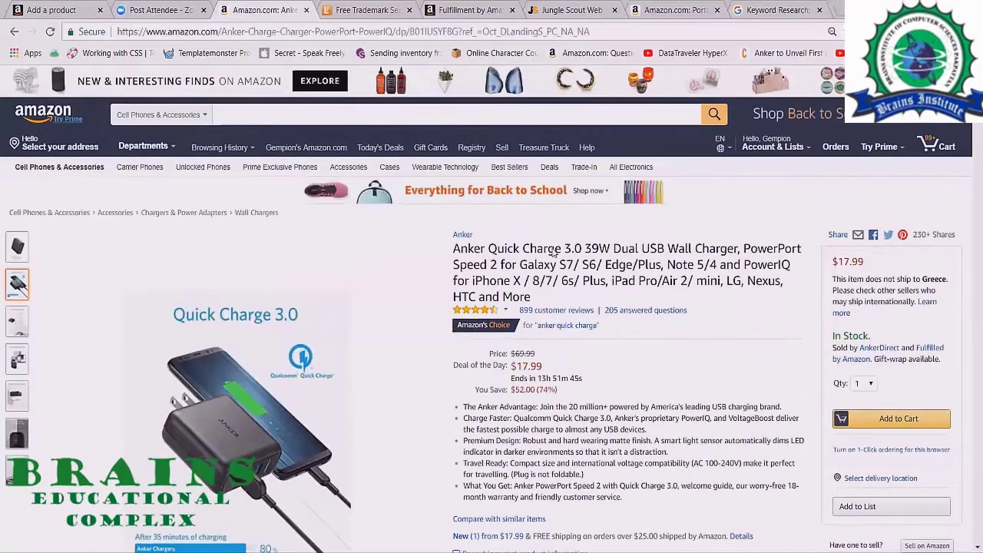
pyautogui.scroll(-1, 553, 252)
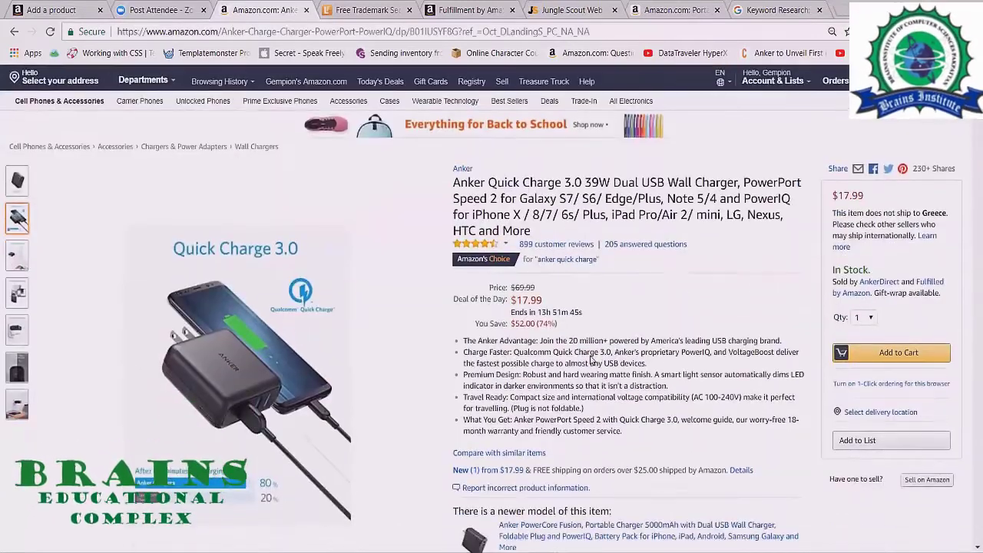
pyautogui.moveTo(630, 364); pyautogui.dragTo(590, 352)
pyautogui.click(631, 382)
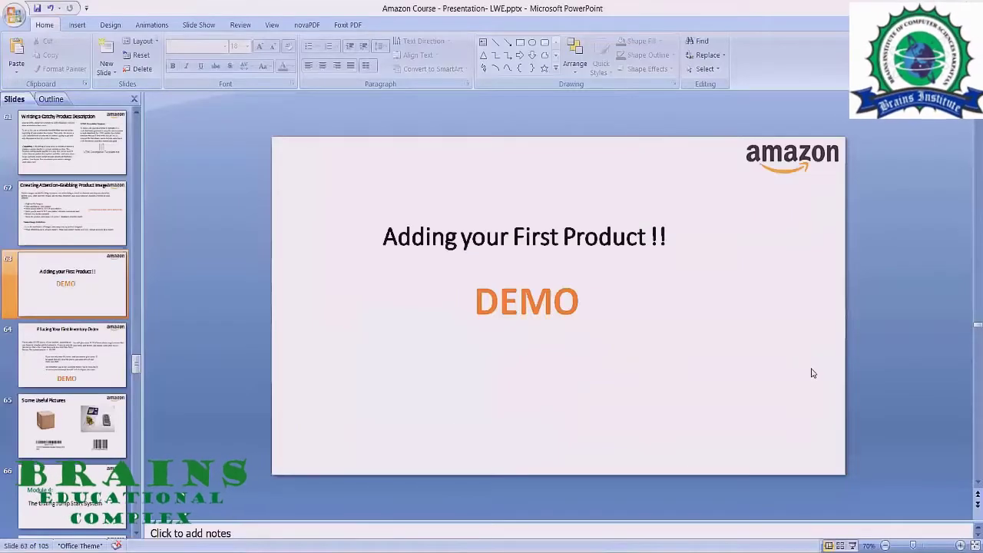
# Switch to the PowerPoint presentation, start the slide show and advance to the slide "Placing Your First Inventory Order".
pyautogui.click(852, 545)
pyautogui.press('Right')
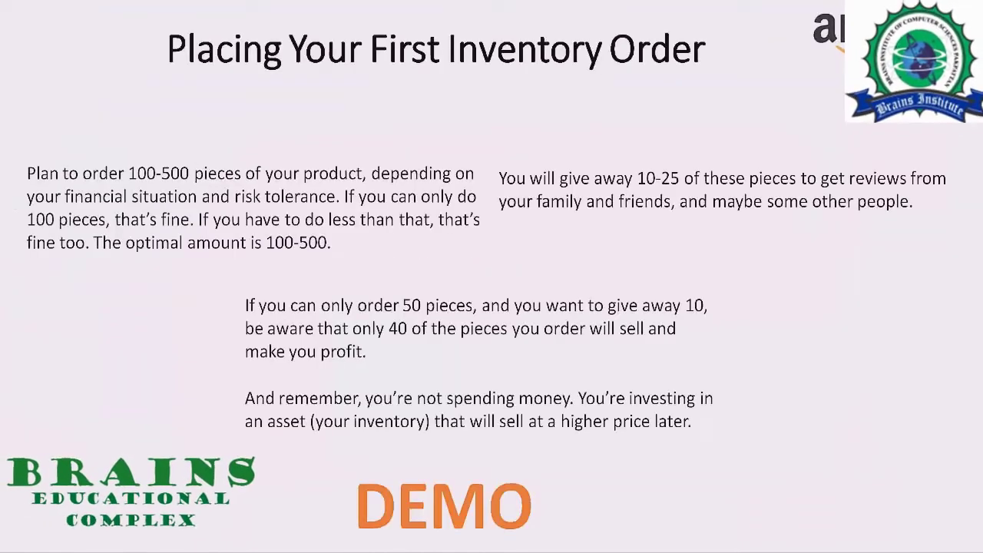